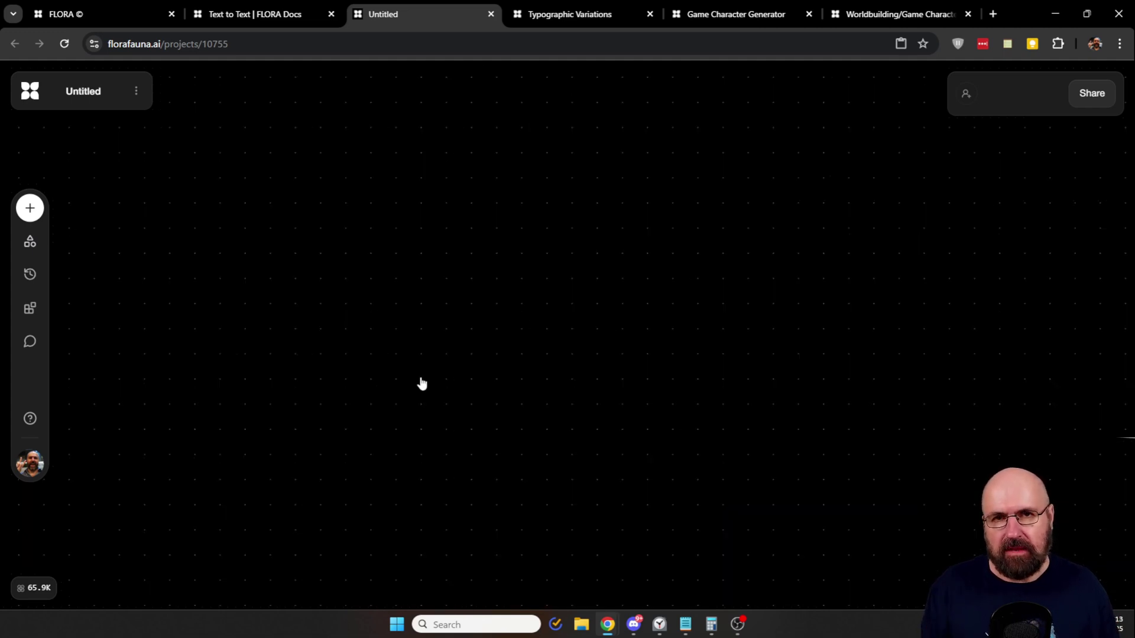
Step: Add an empty Text block using the GPT-4o Mini model to the canvas
double_click(424, 383)
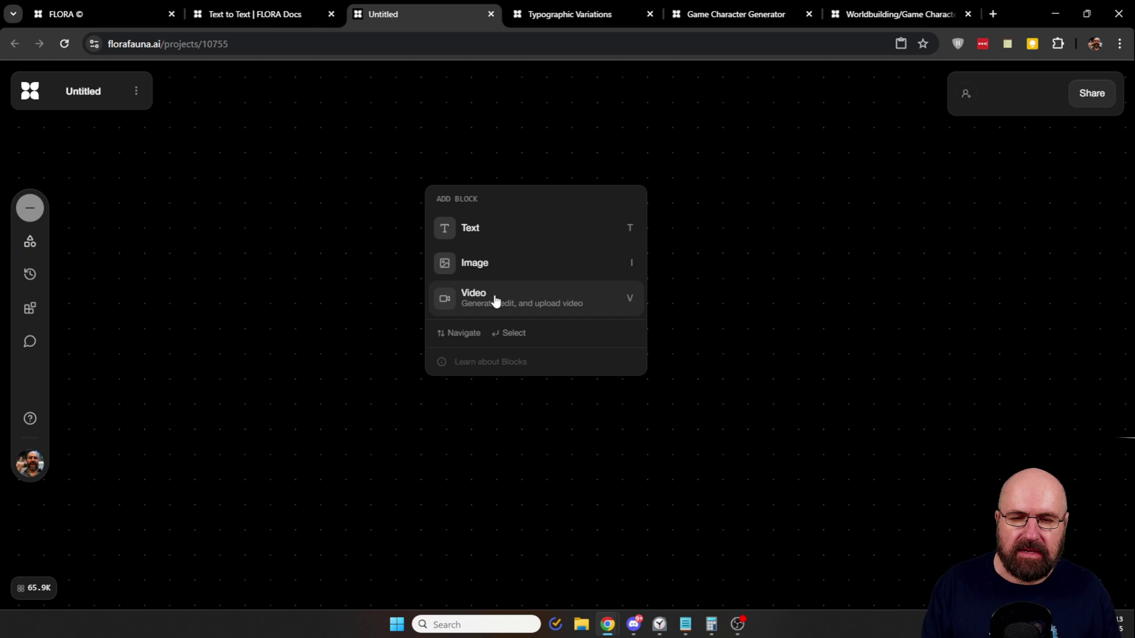
left_click(468, 224)
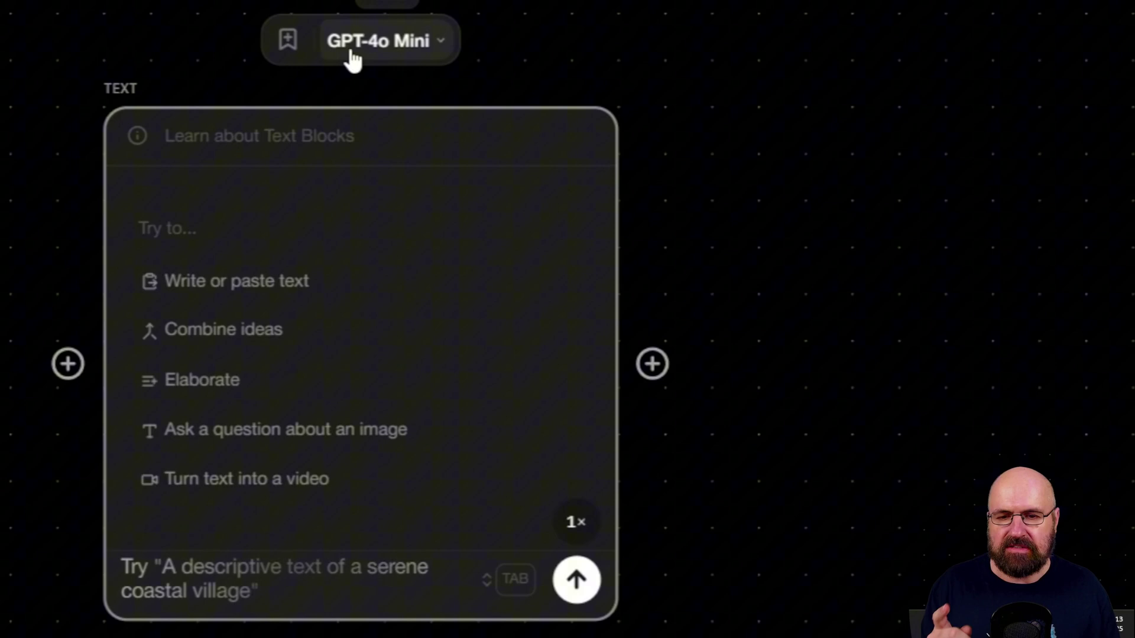
left_click(401, 51)
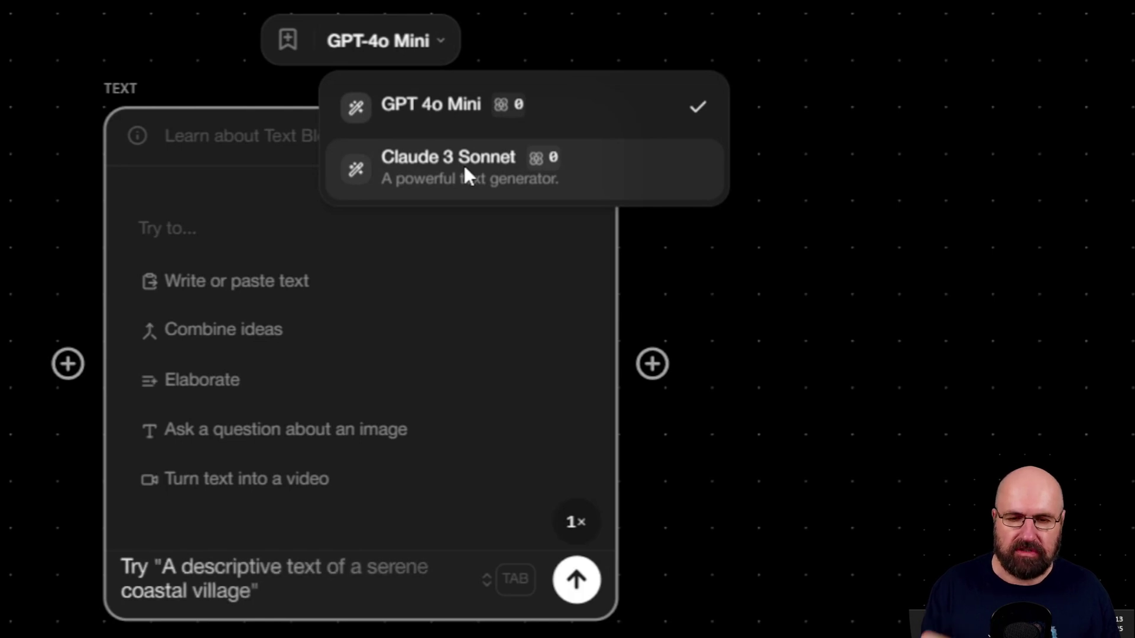
left_click(428, 107)
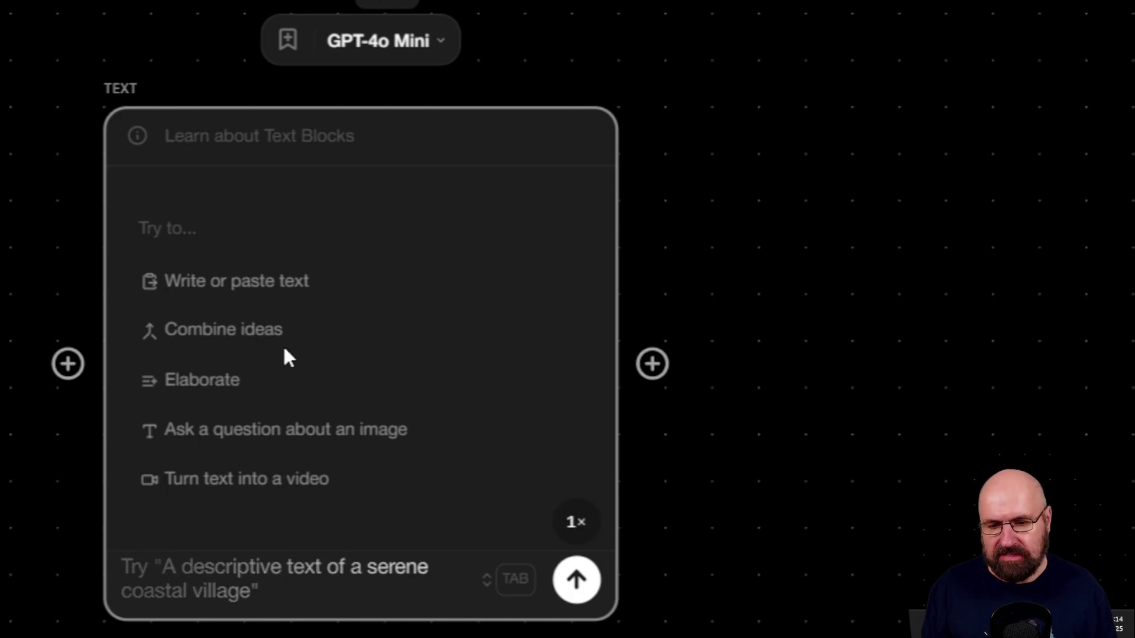
left_click(209, 595)
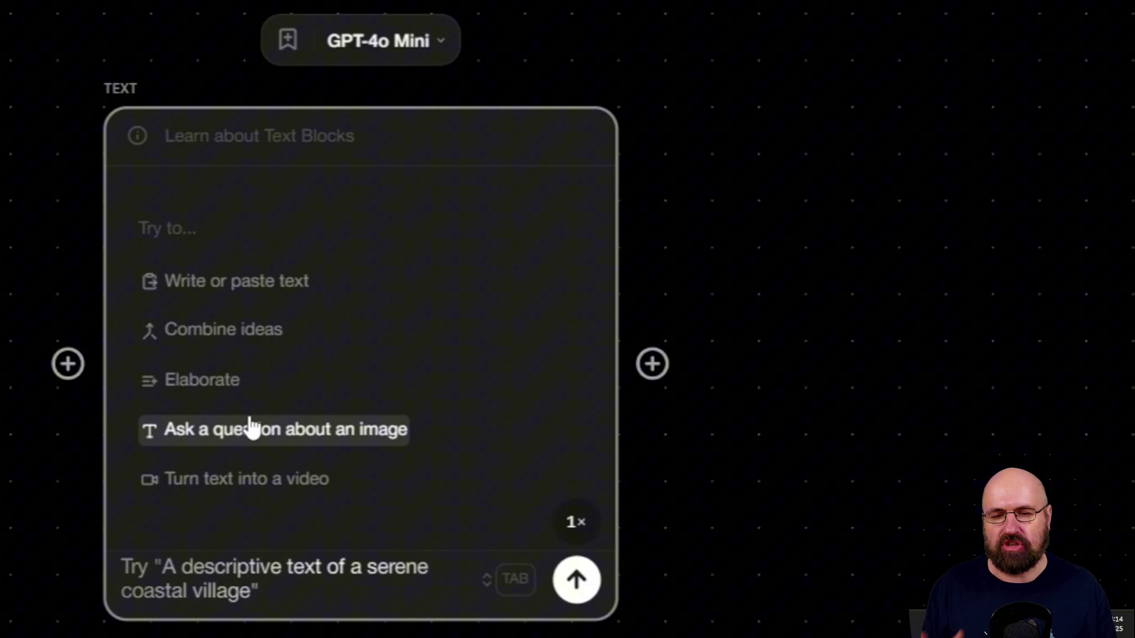
left_click_drag(652, 363, 856, 271)
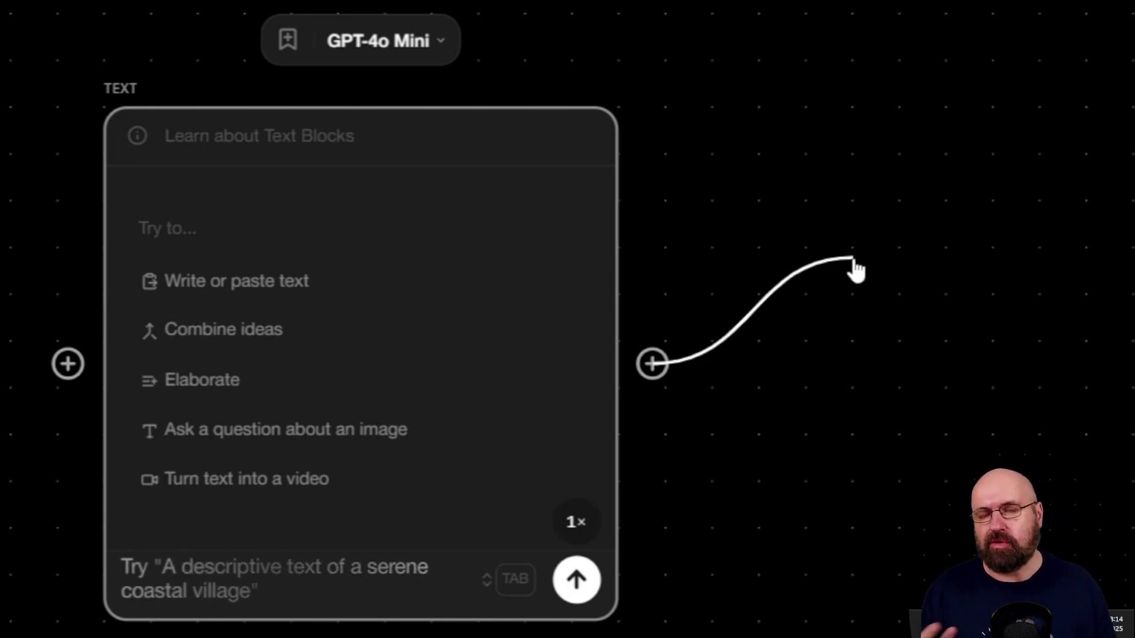
left_click_drag(856, 270, 856, 271)
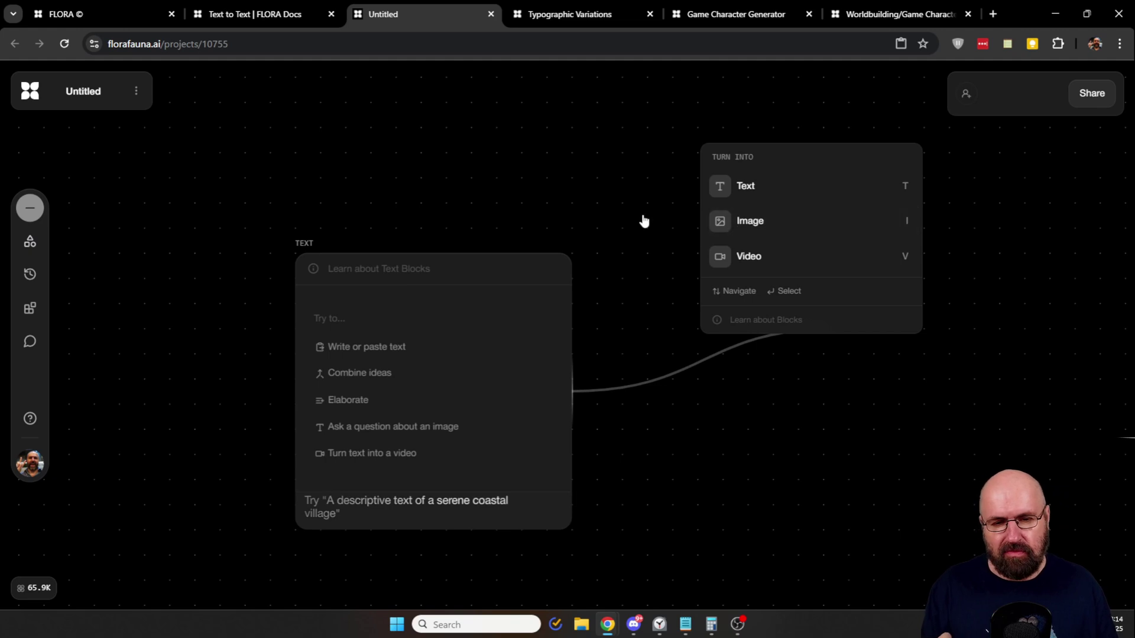
Step: Add a Flux Dev 1:1 Image block and move it down and to the right
left_click(654, 271)
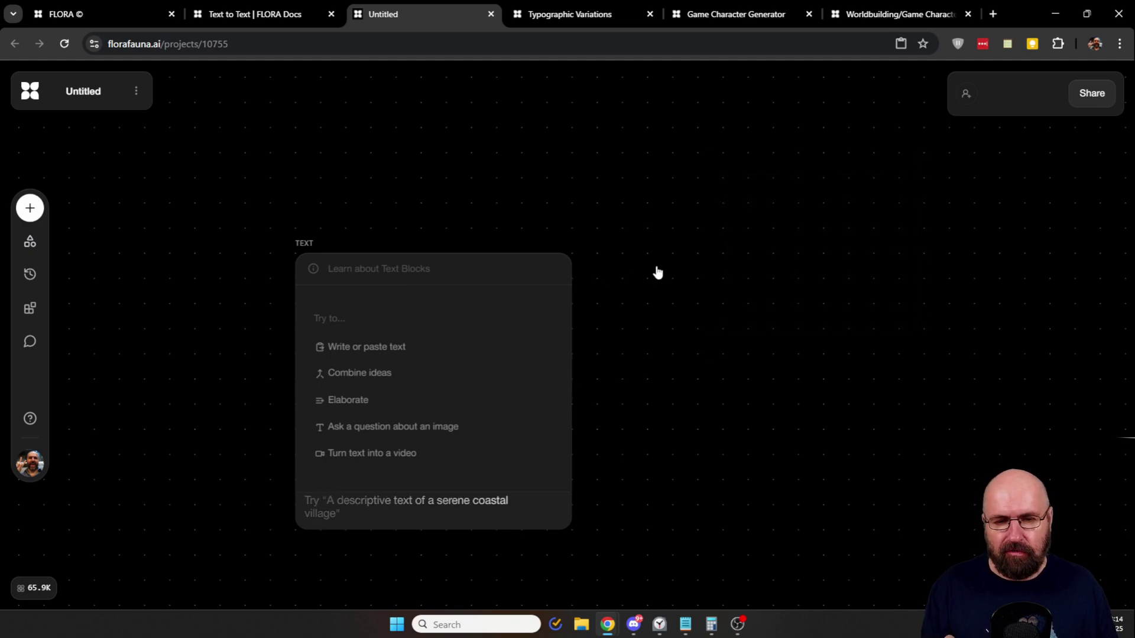
double_click(654, 271)
left_click(706, 152)
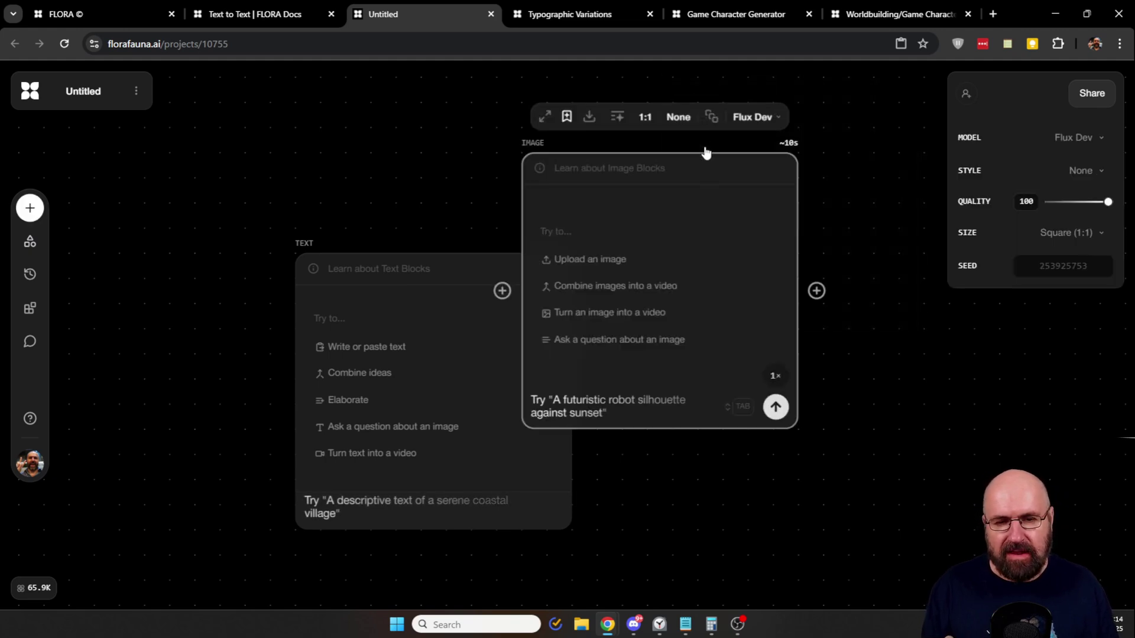
left_click_drag(580, 145, 661, 214)
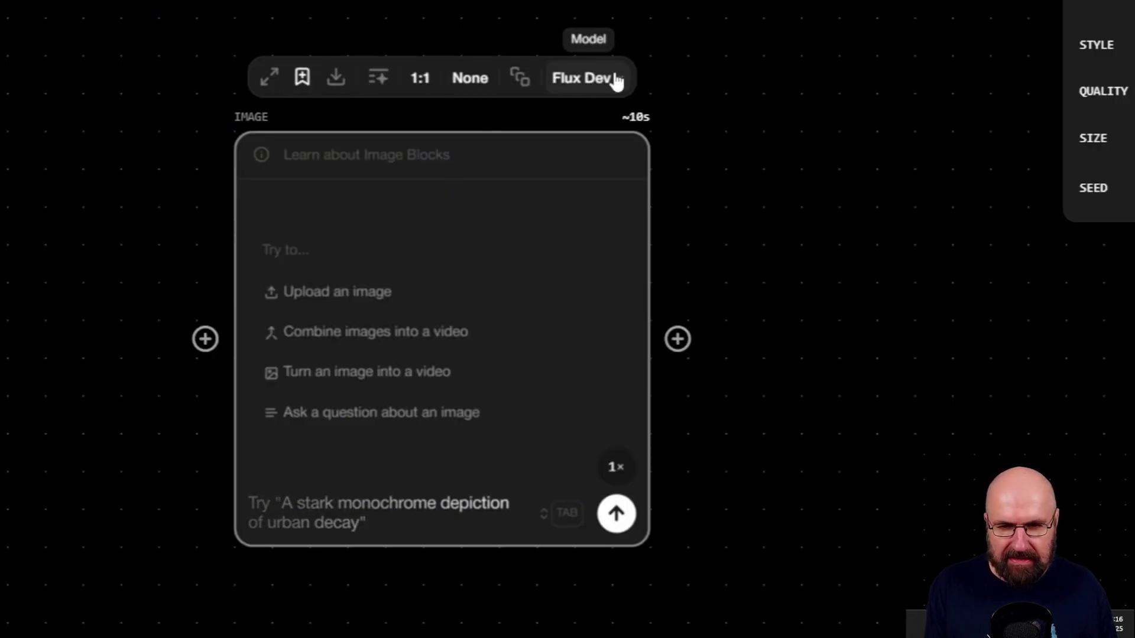
Step: Set the Image block to 16:9 landscape, leaving no style and keeping Flux Dev
left_click(420, 82)
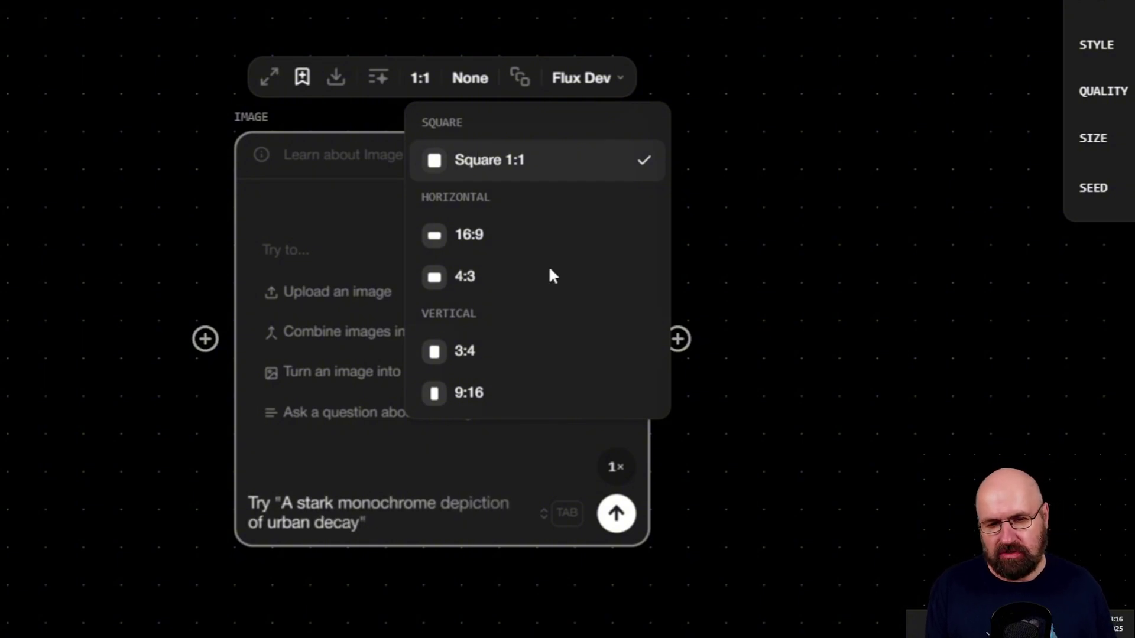
left_click(477, 236)
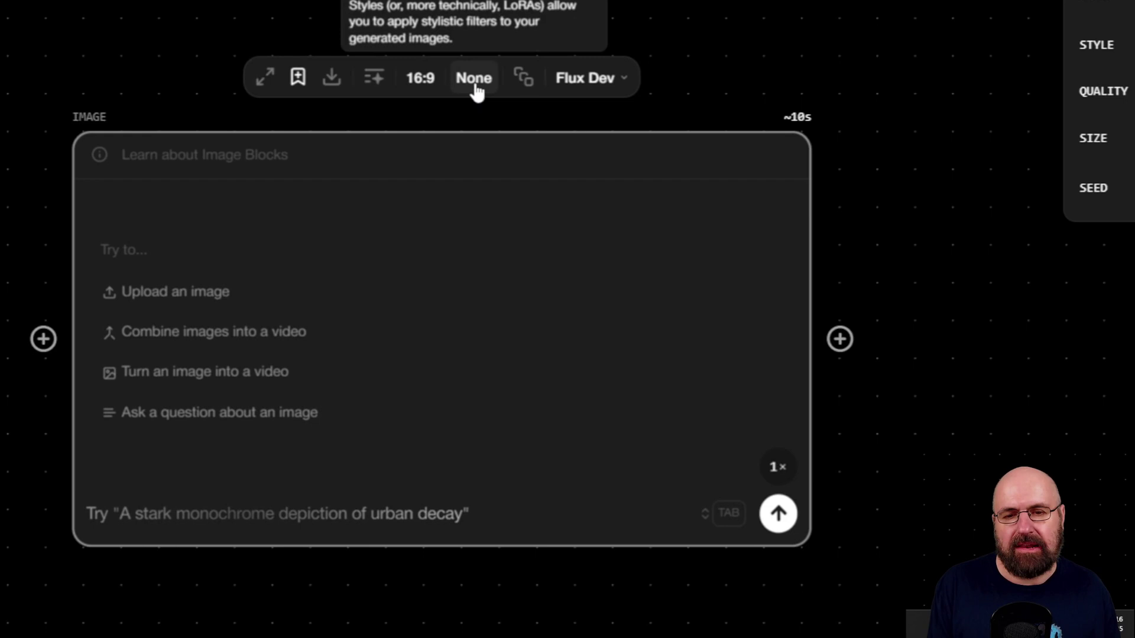
left_click(476, 90)
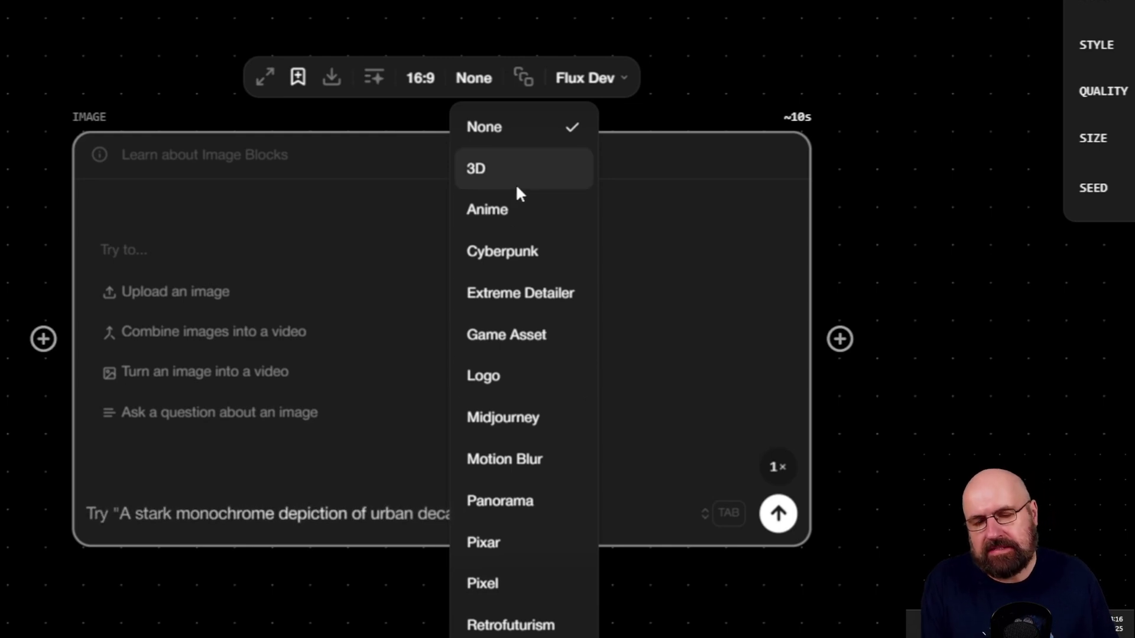
left_click(472, 80)
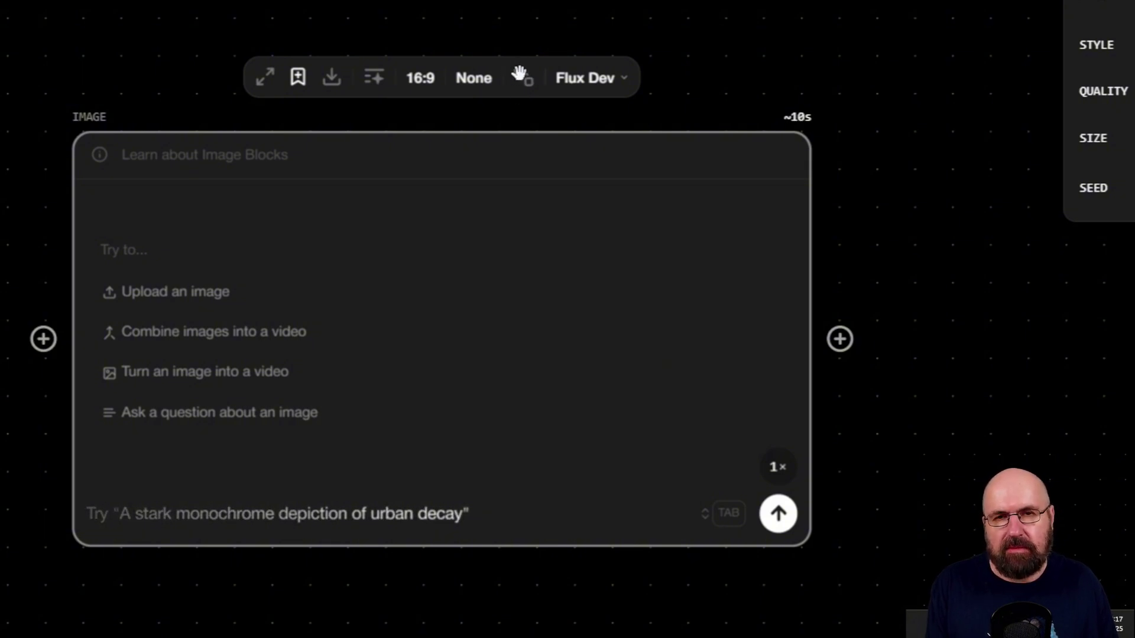
left_click(607, 84)
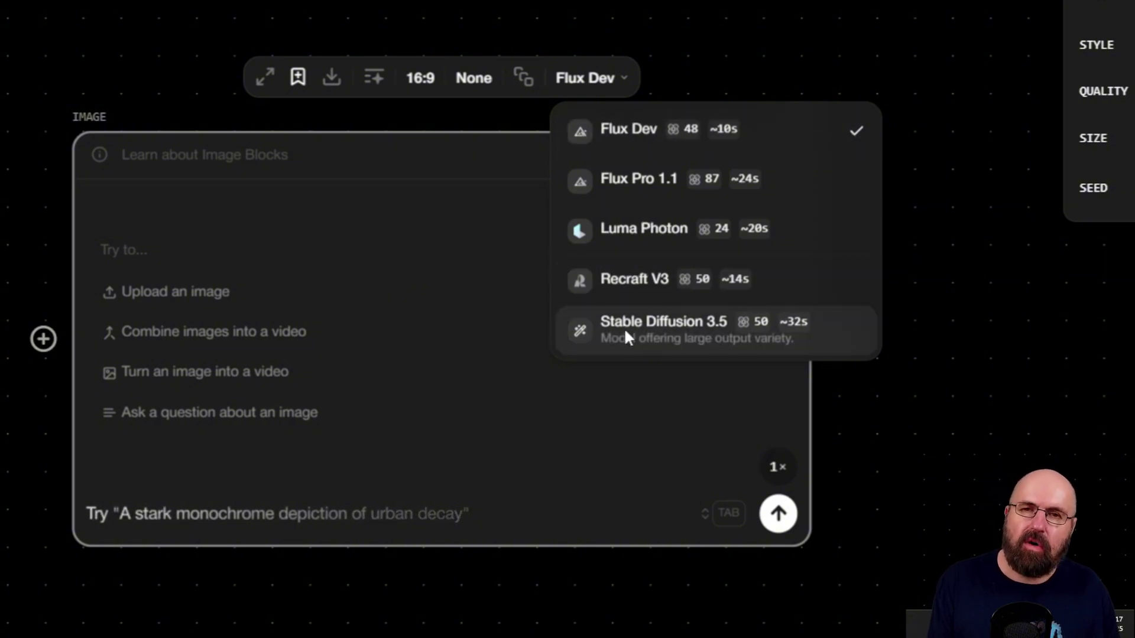
left_click(527, 222)
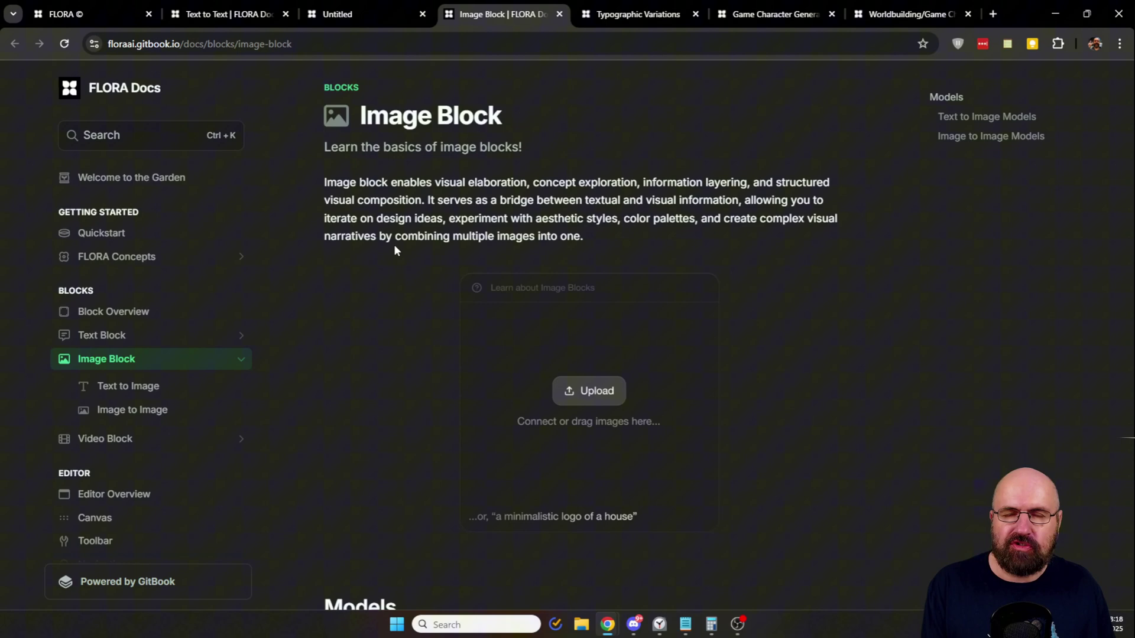
Step: Review the Text to Image and Image to Image model tables, then close the docs tab
scroll(390, 250, "down", 8)
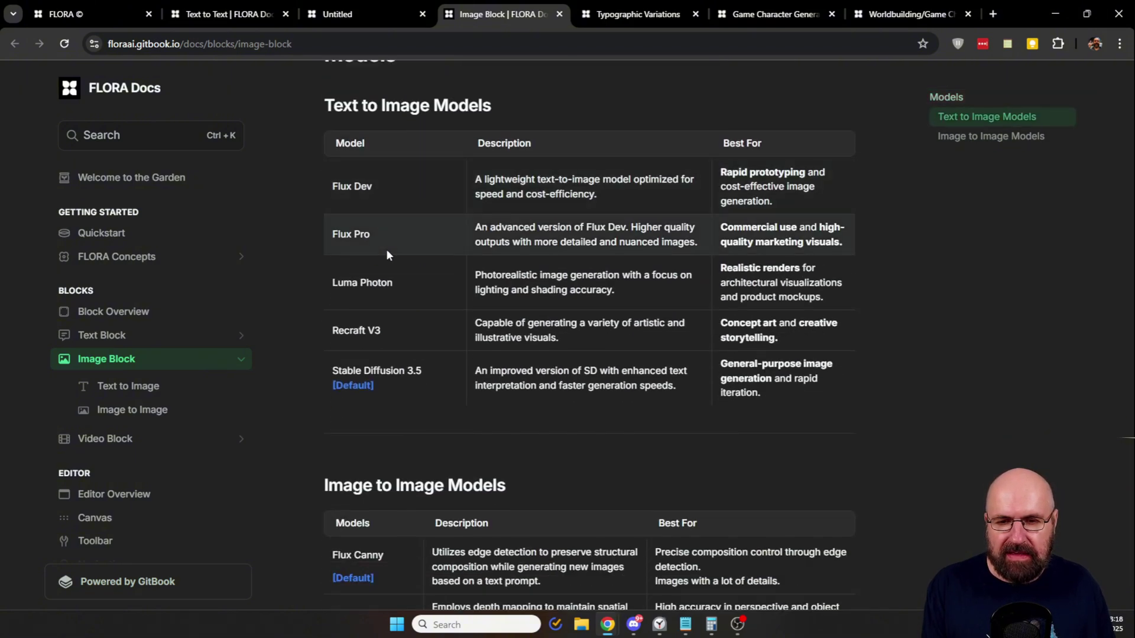
scroll(387, 253, "down", 4)
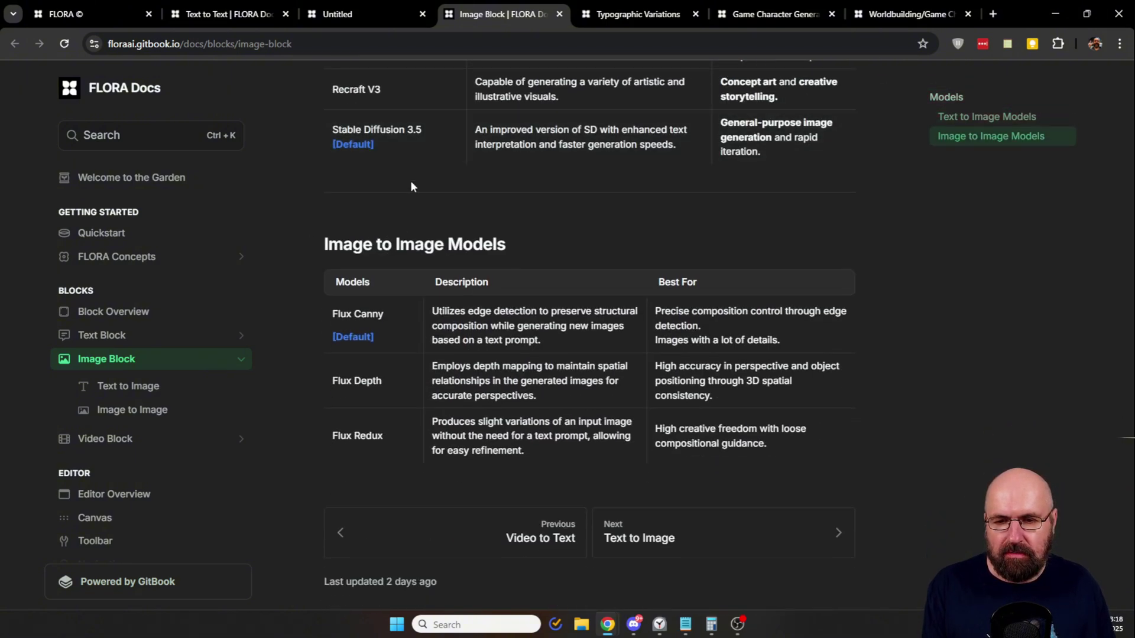
scroll(527, 404, "up", 8)
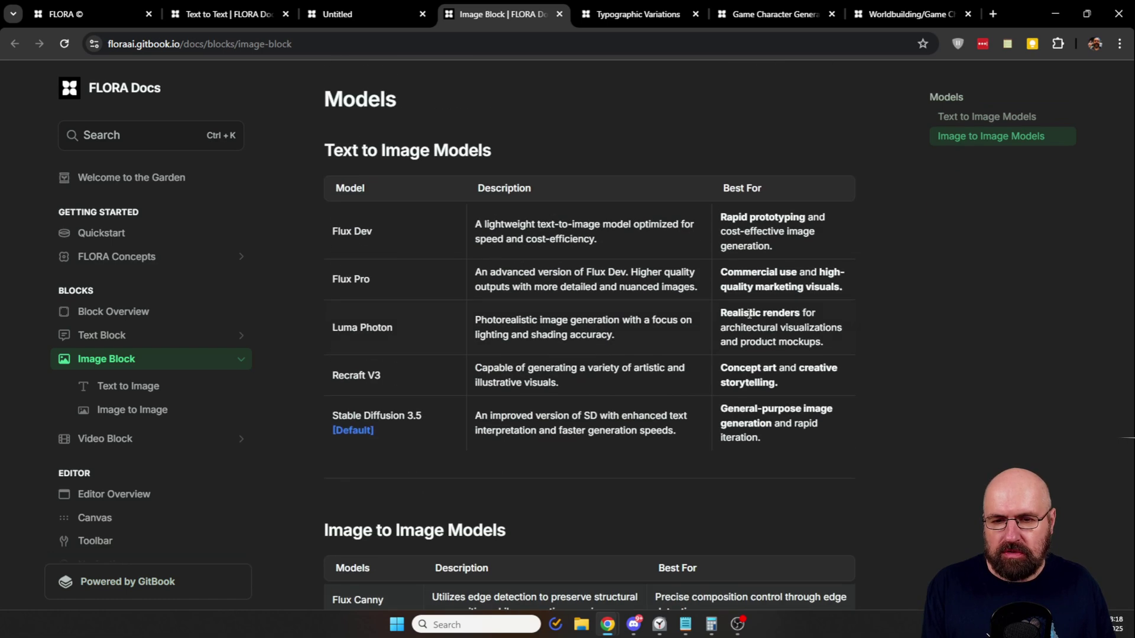
scroll(748, 310, "up", 5)
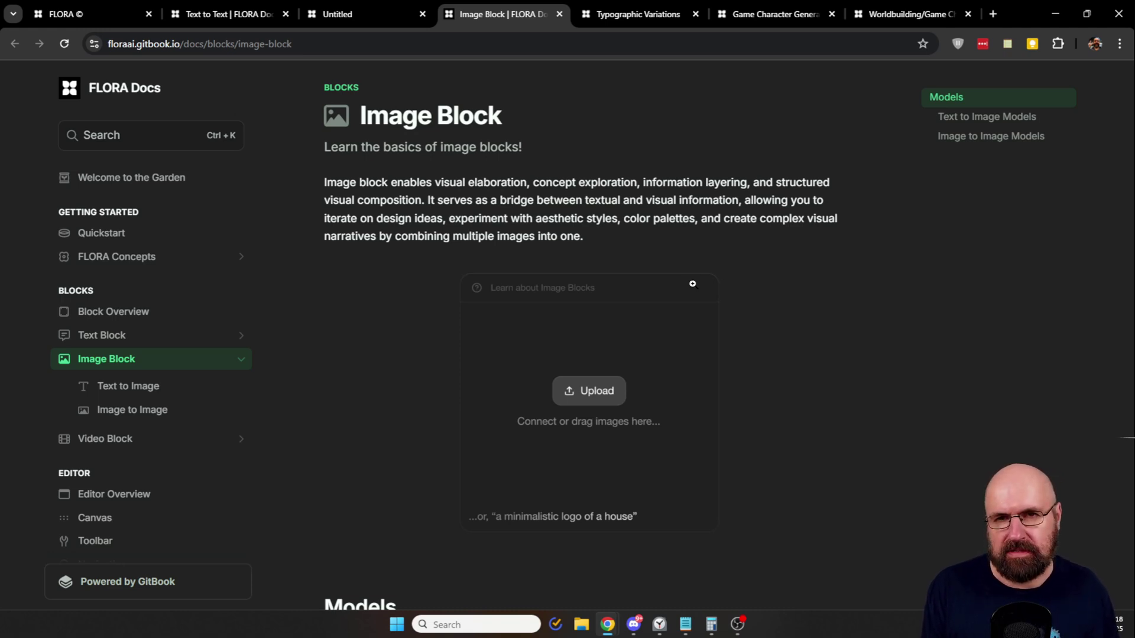
key("ctrl+w")
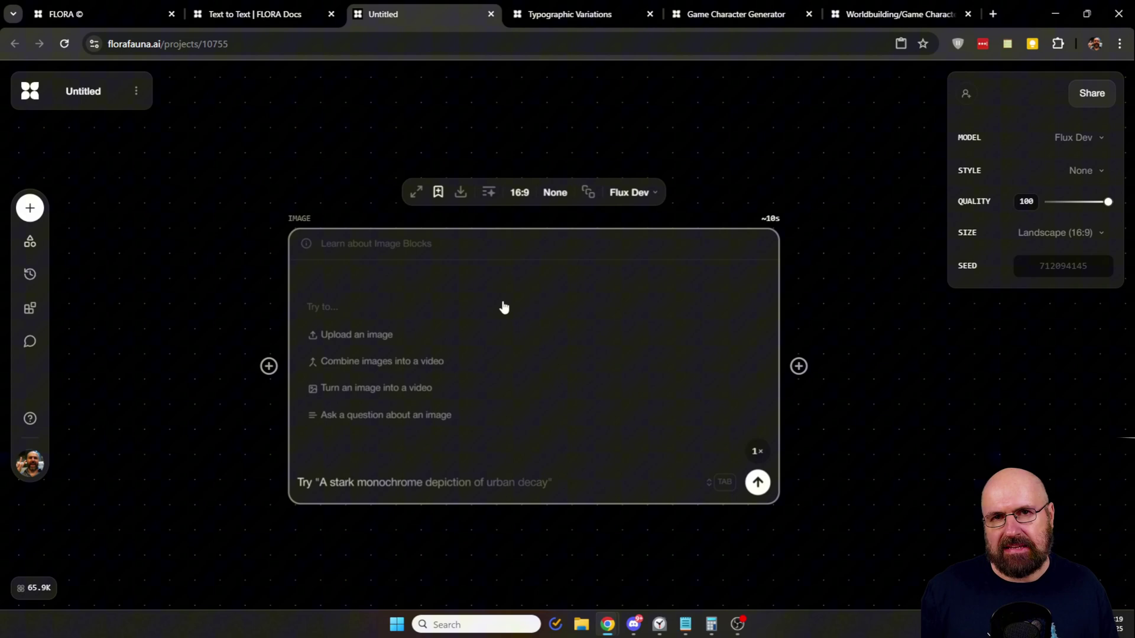
Step: Delete the 16:9 Image block from its context menu
right_click(504, 307)
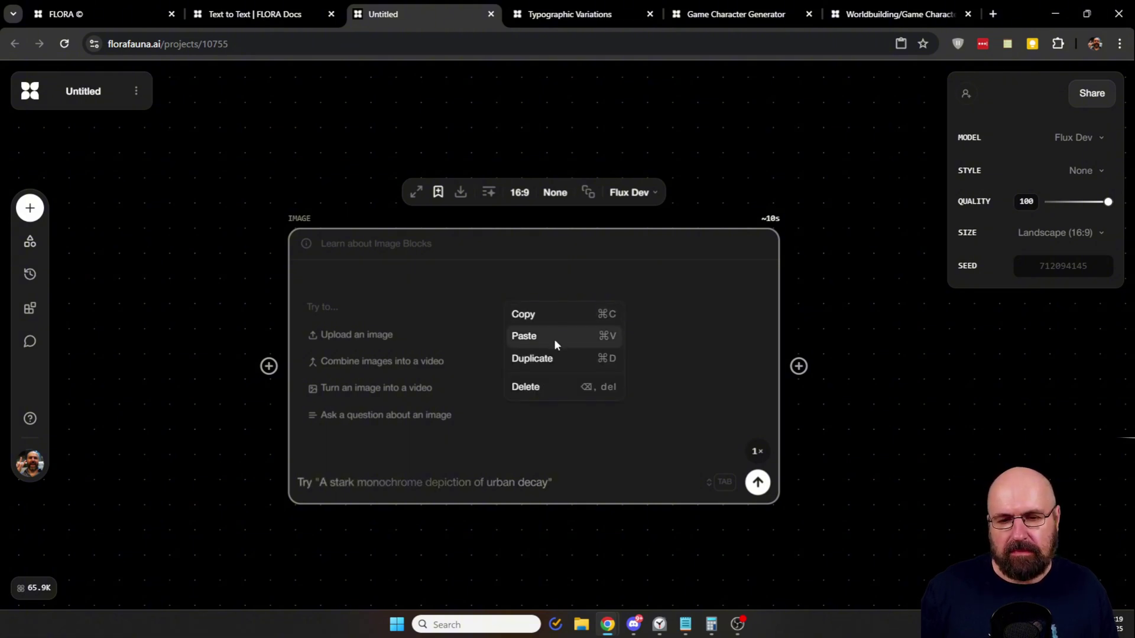
left_click(549, 388)
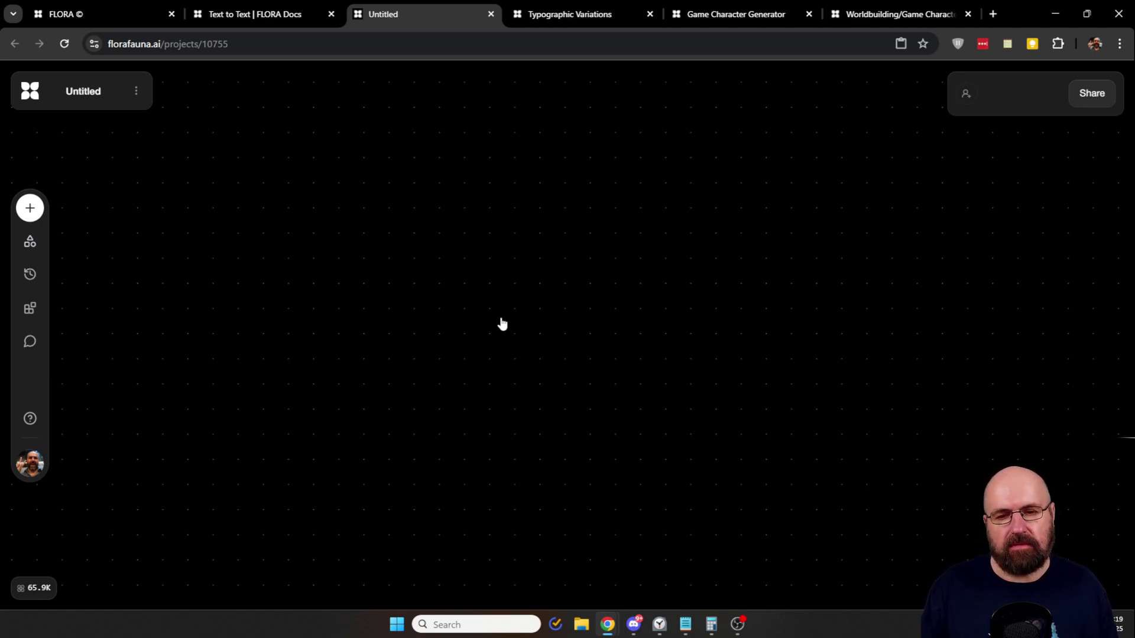
scroll(502, 324, "up", 5)
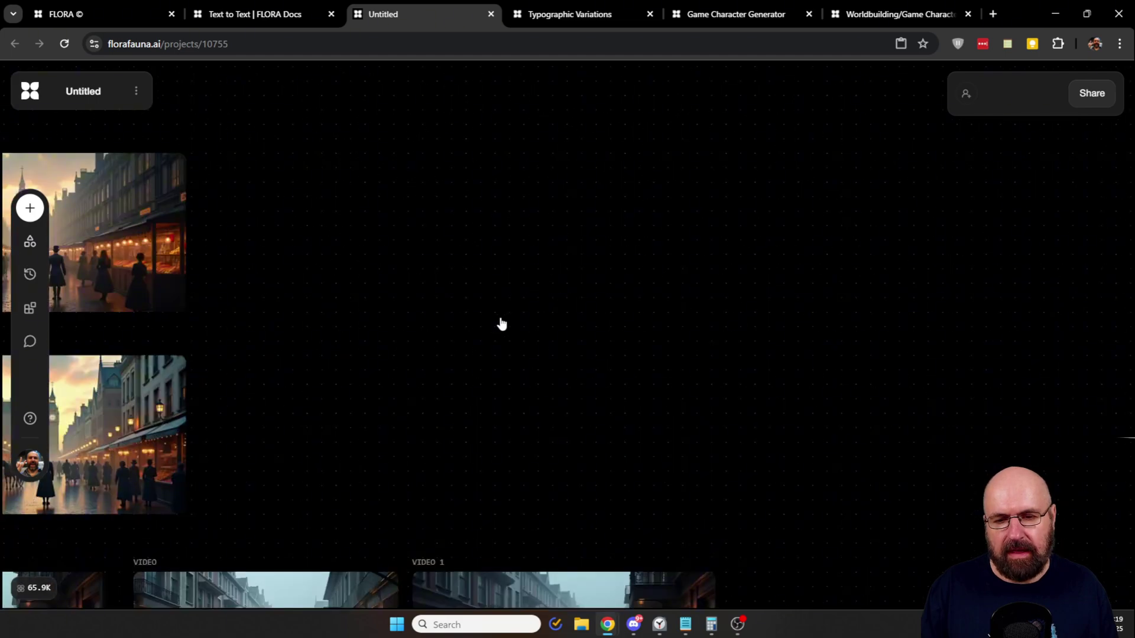
scroll(501, 324, "down", 3)
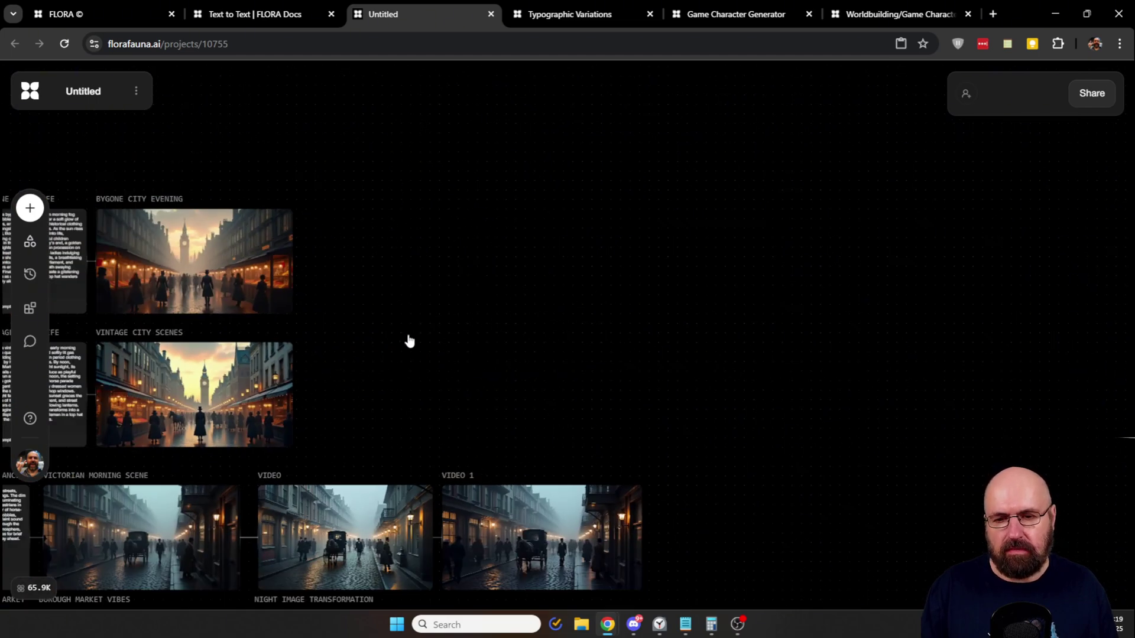
left_click_drag(408, 339, 837, 246)
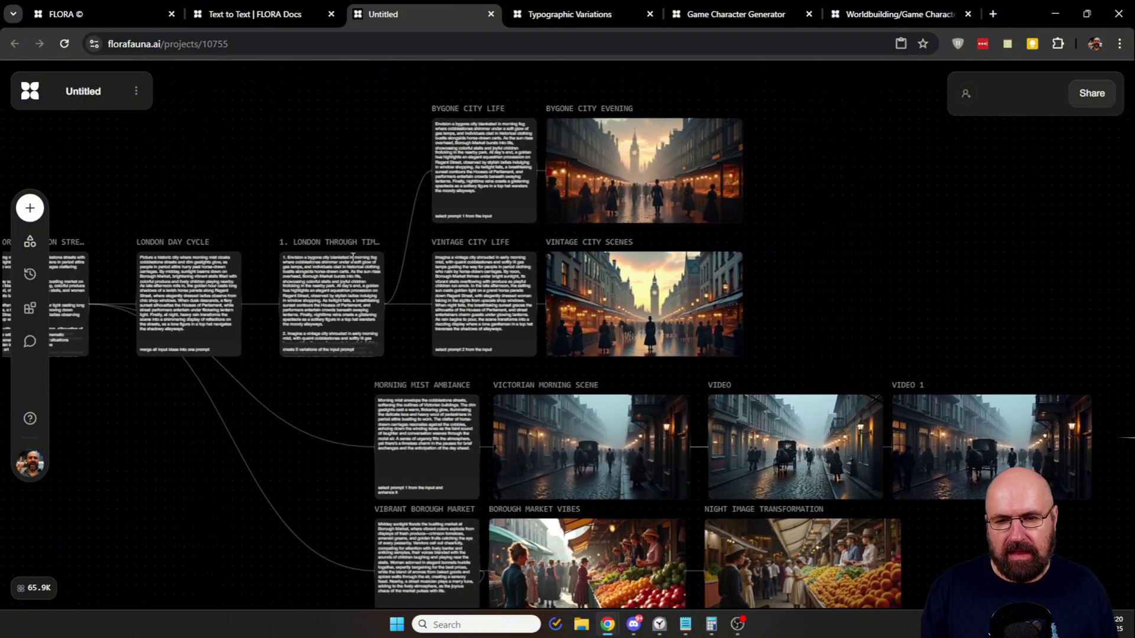
mouse_move(351, 253)
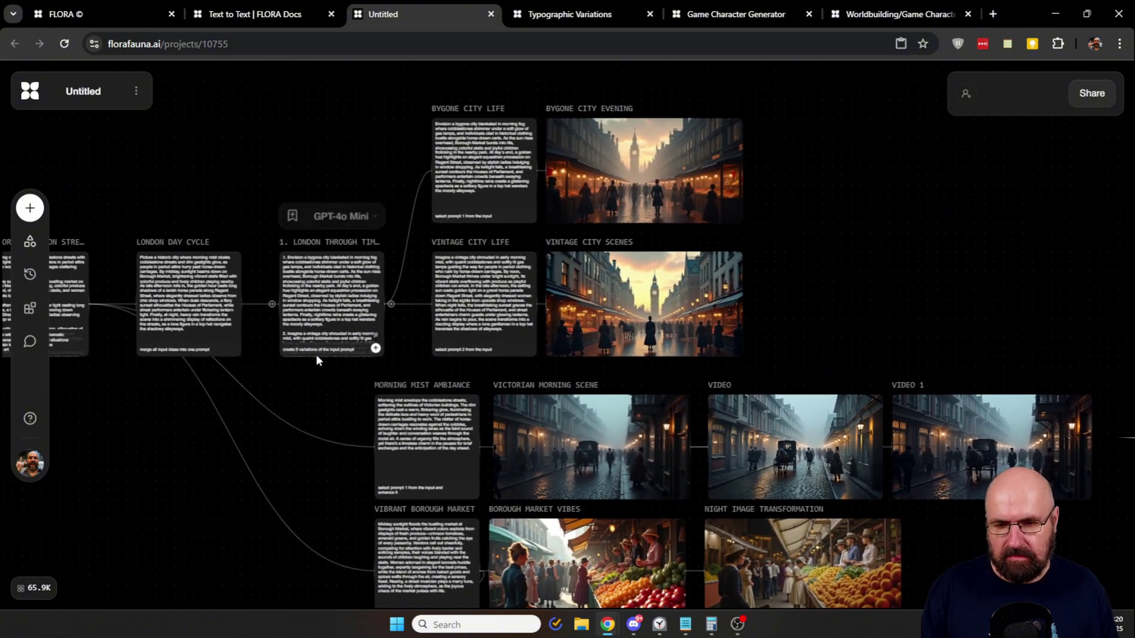
scroll(322, 396, "down", 3)
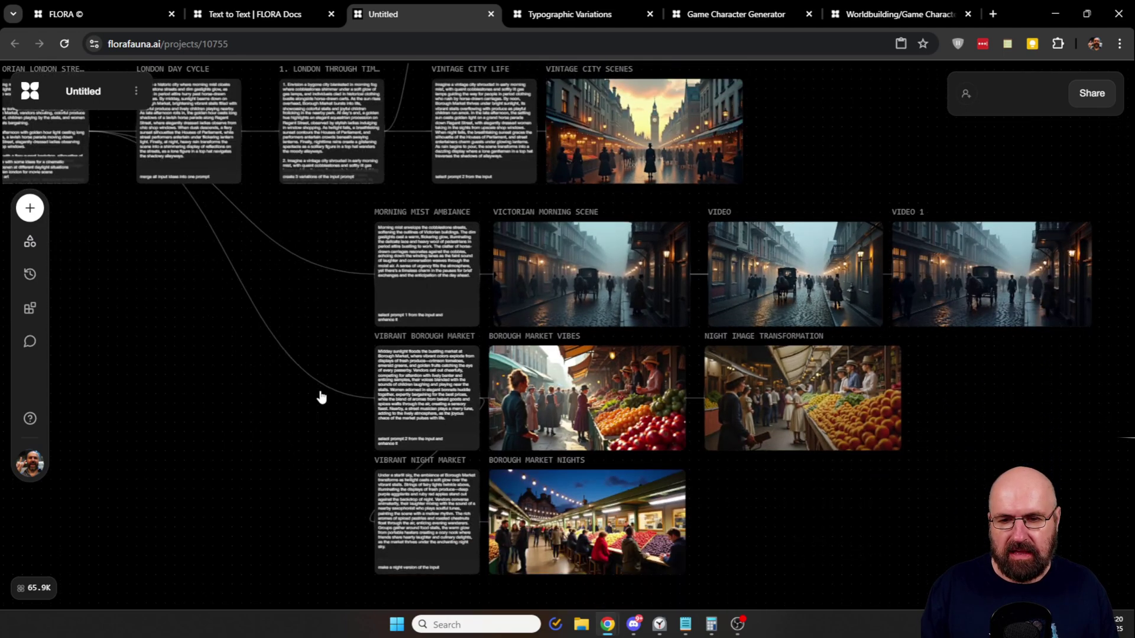
scroll(321, 396, "up", 5)
scroll(321, 397, "down", 4)
scroll(321, 397, "up", 3)
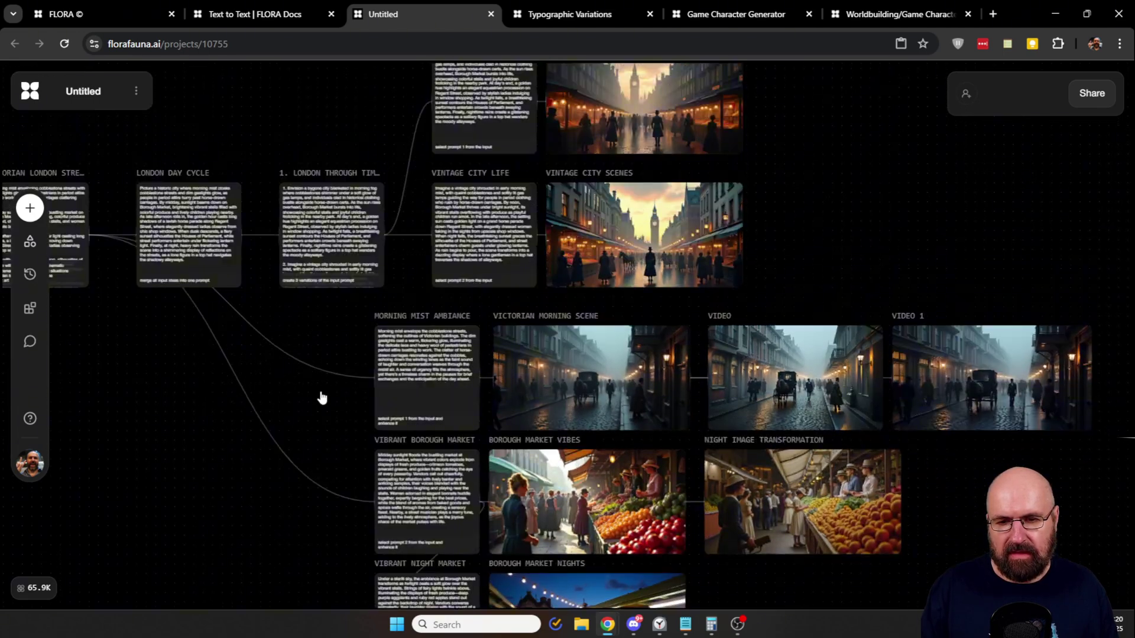
scroll(258, 406, "left", 1)
scroll(258, 406, "left", 8)
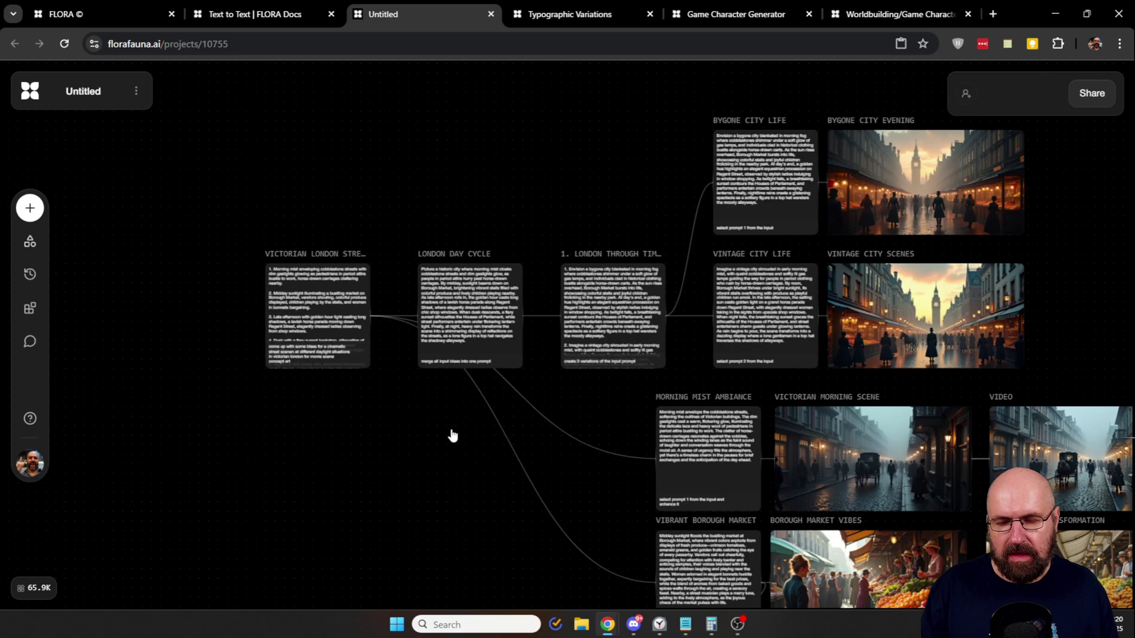
scroll(418, 401, "up", 5)
left_click_drag(447, 401, 584, 535)
mouse_move(254, 217)
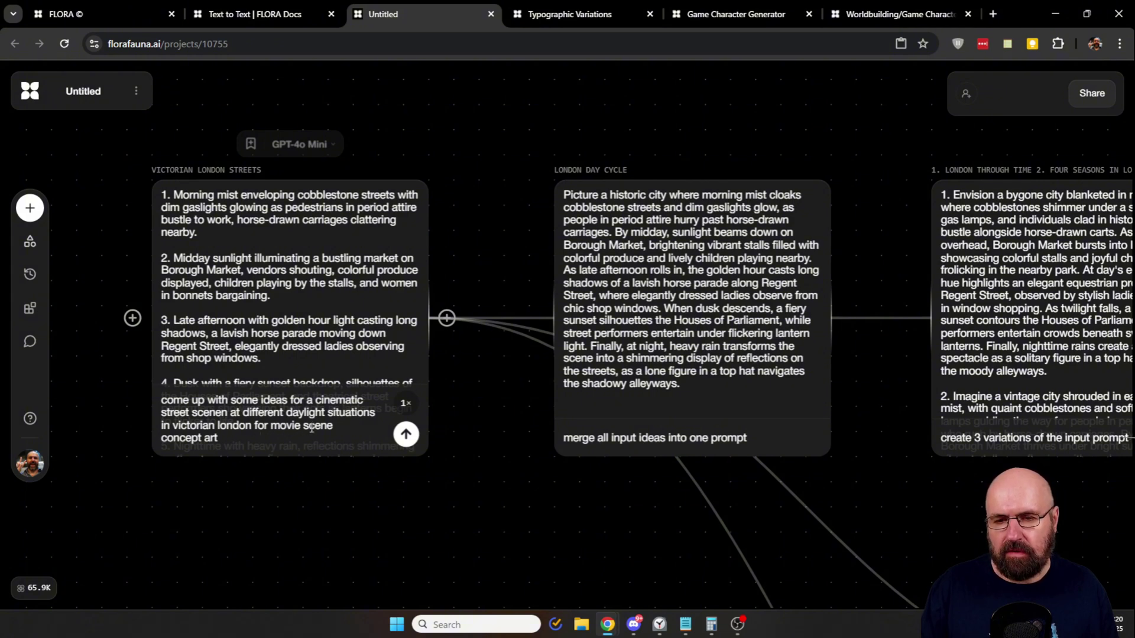
left_click(269, 321)
scroll(269, 321, "down", 3)
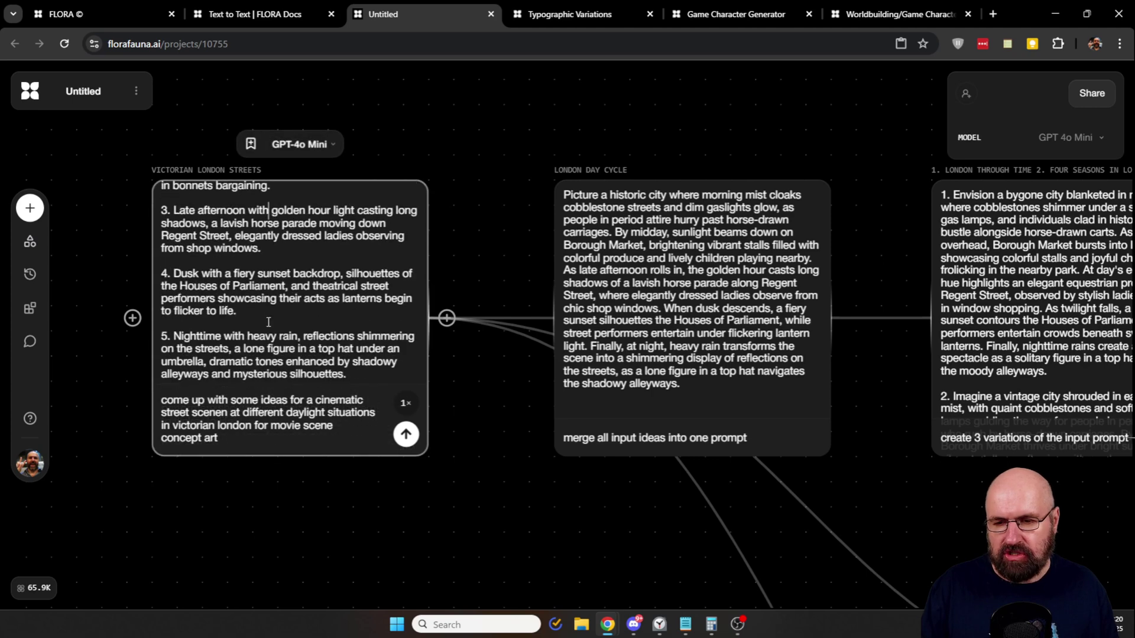
scroll(215, 271, "up", 3)
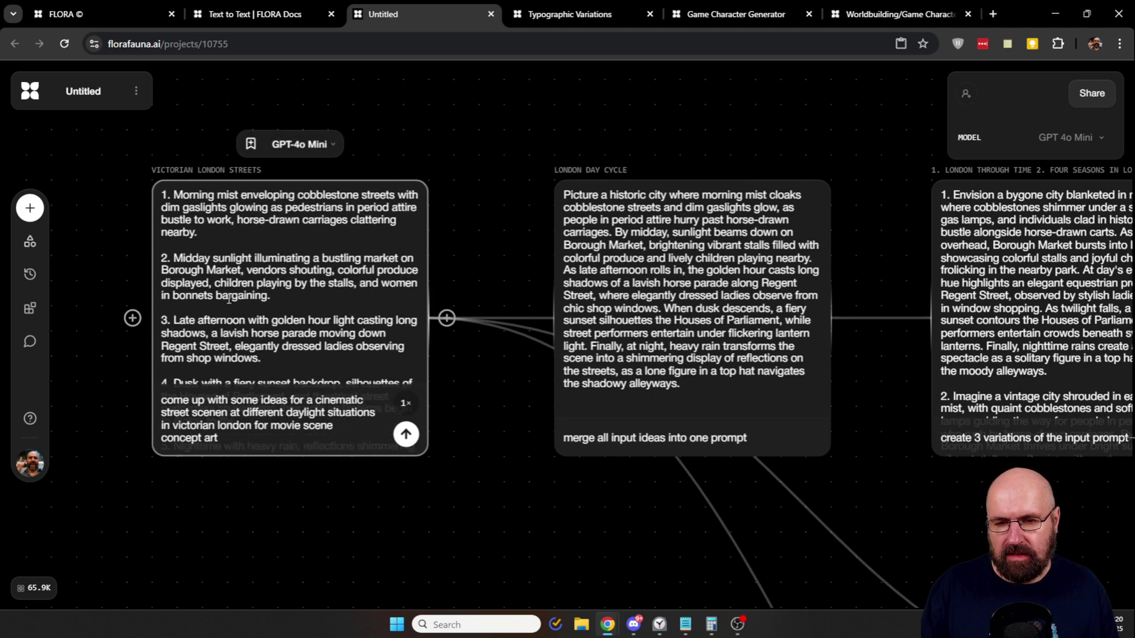
mouse_move(614, 250)
left_click(615, 228)
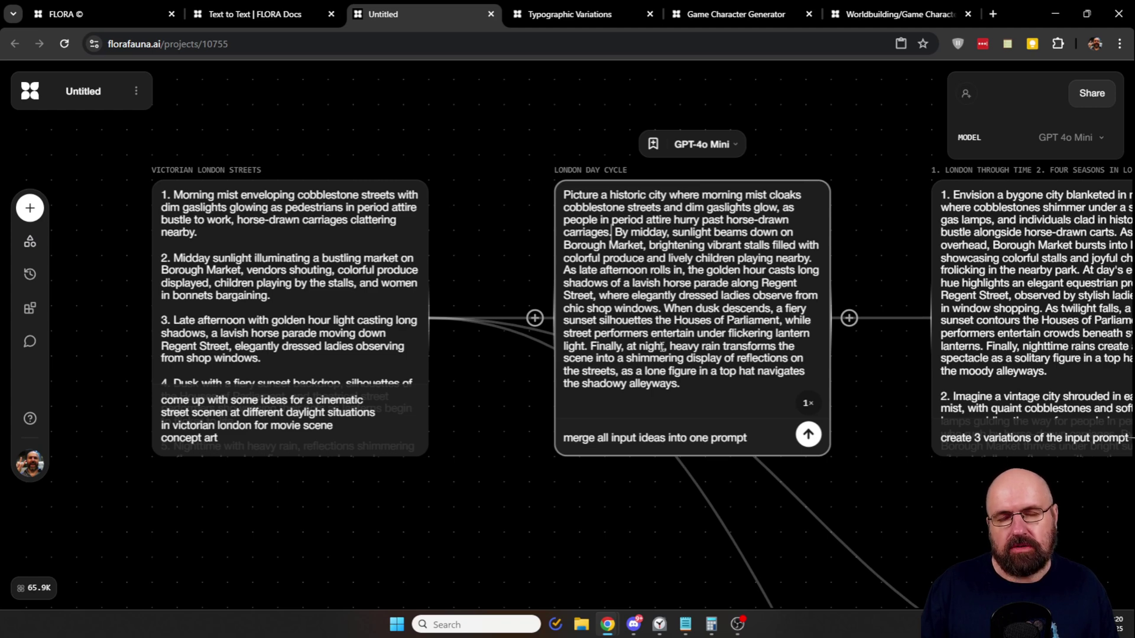
scroll(905, 482, "right", 7)
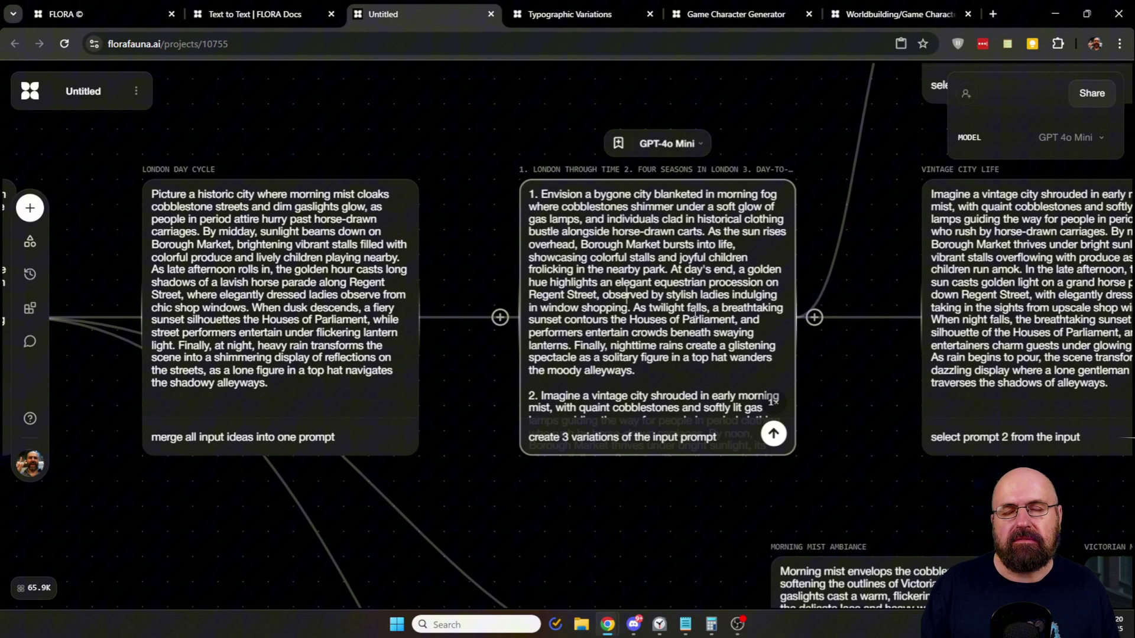
mouse_move(238, 335)
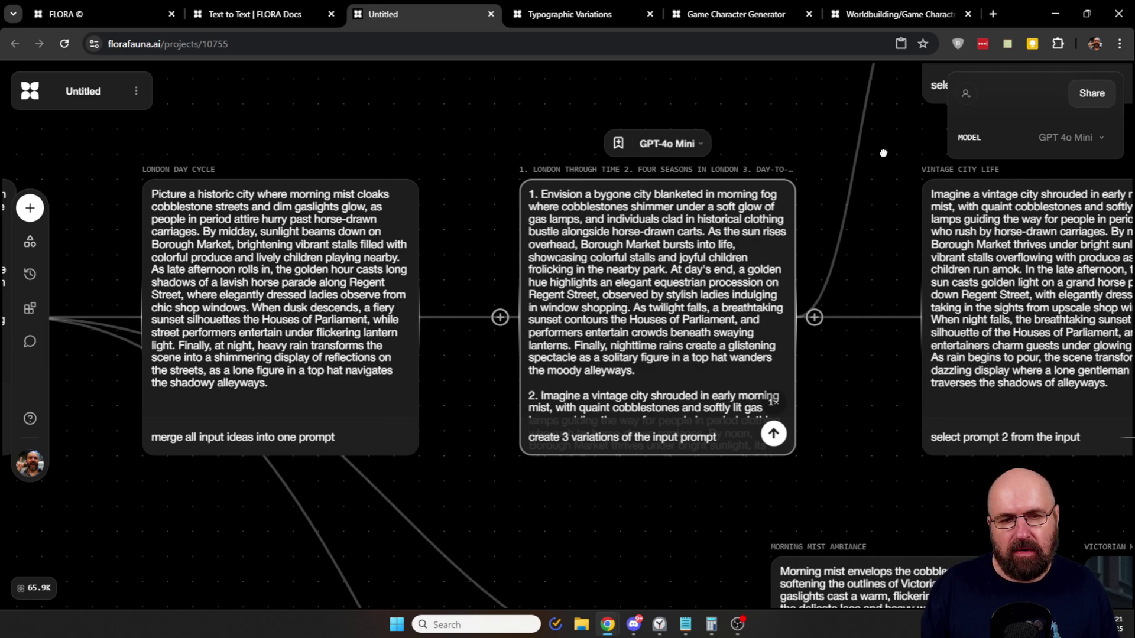
left_click_drag(884, 153, 363, 476)
mouse_move(461, 407)
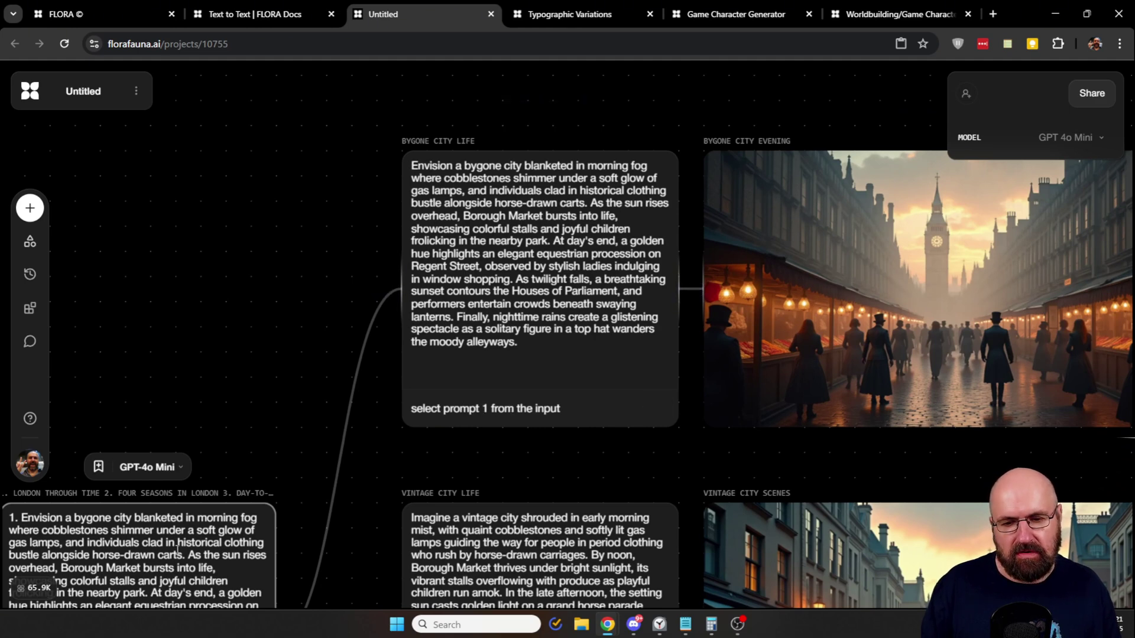
mouse_move(516, 421)
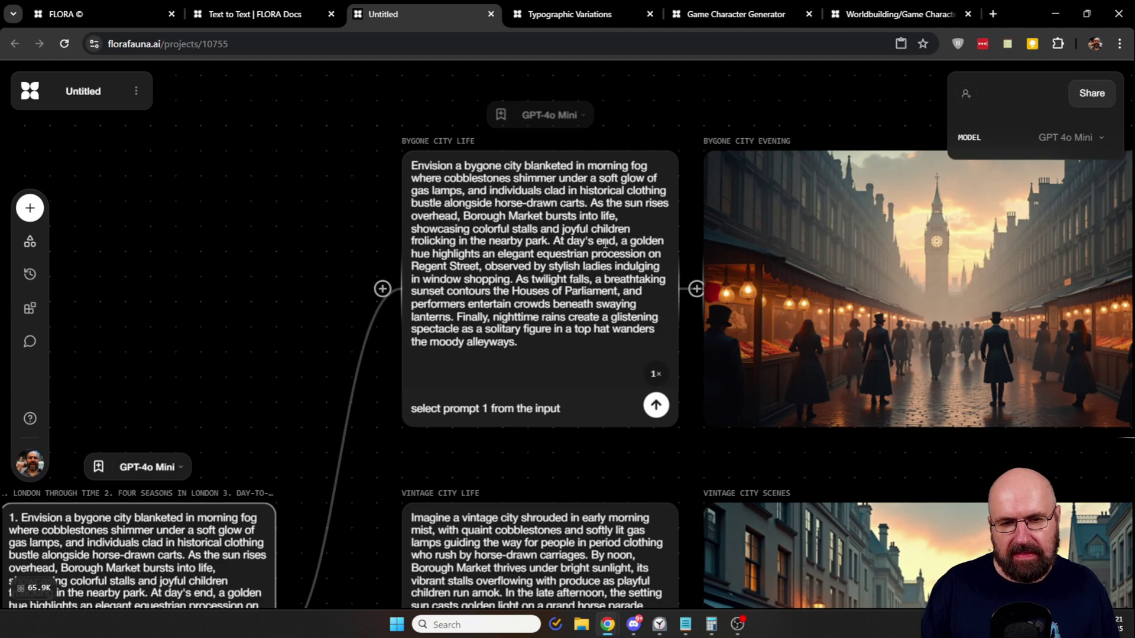
scroll(597, 108, "right", 5)
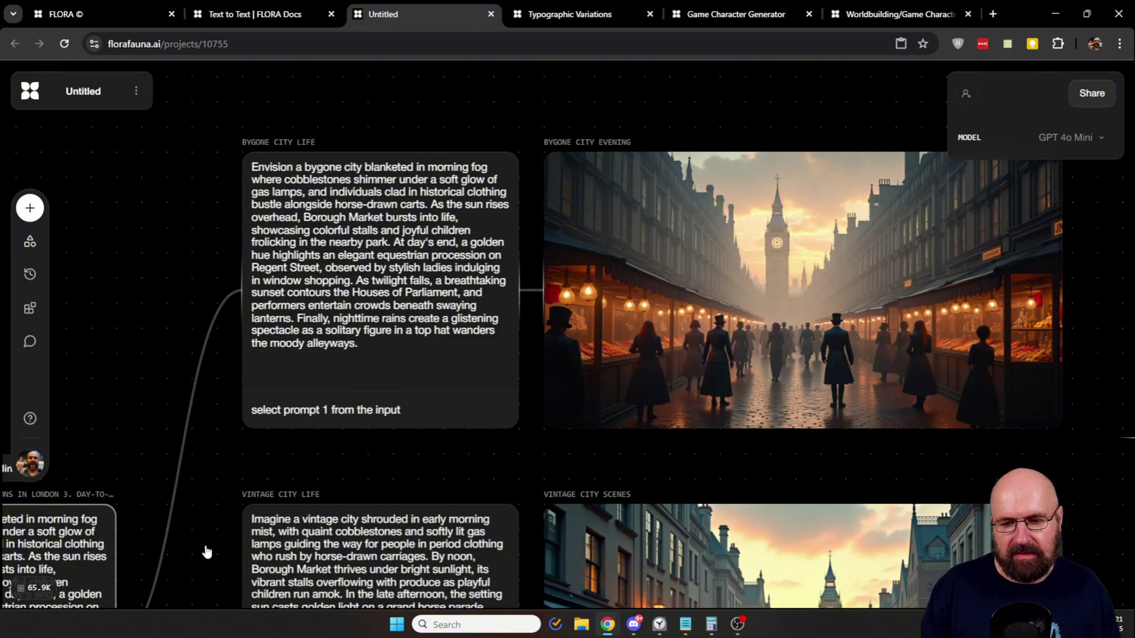
scroll(207, 550, "down", 4)
scroll(207, 550, "right", 1)
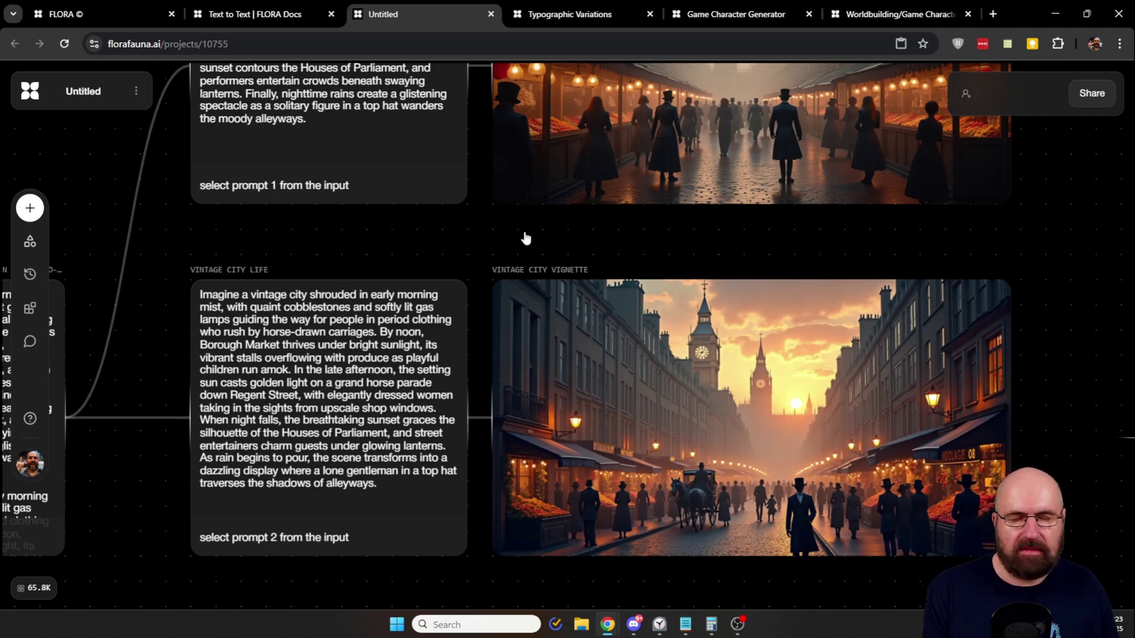
scroll(525, 238, "down", 5)
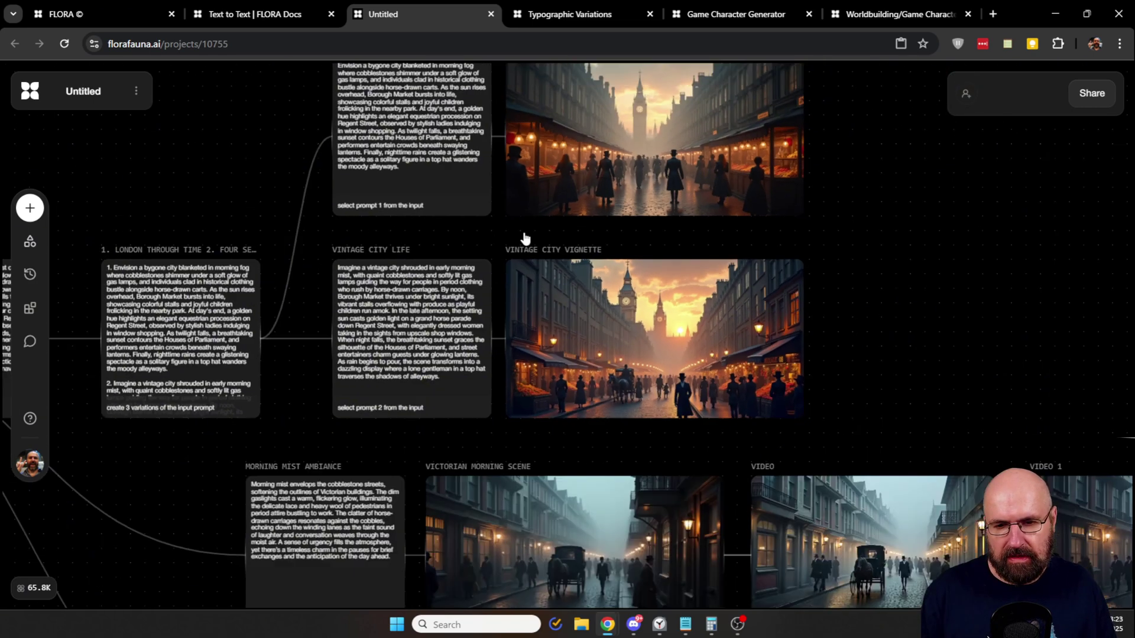
left_click_drag(253, 408, 635, 325)
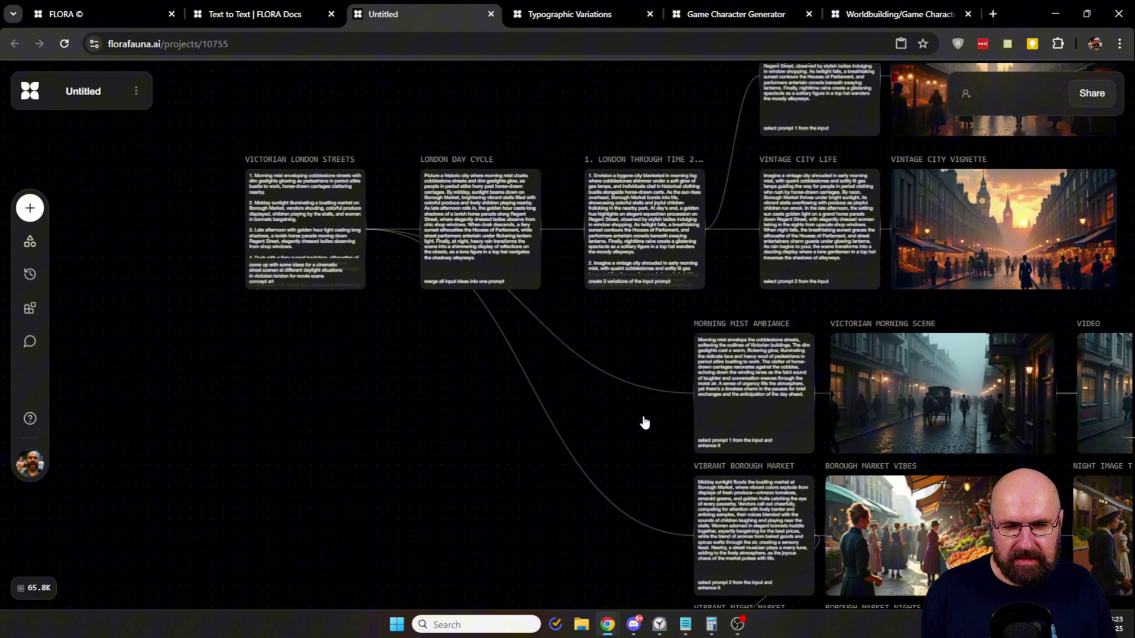
scroll(557, 408, "up", 5)
scroll(530, 373, "up", 2)
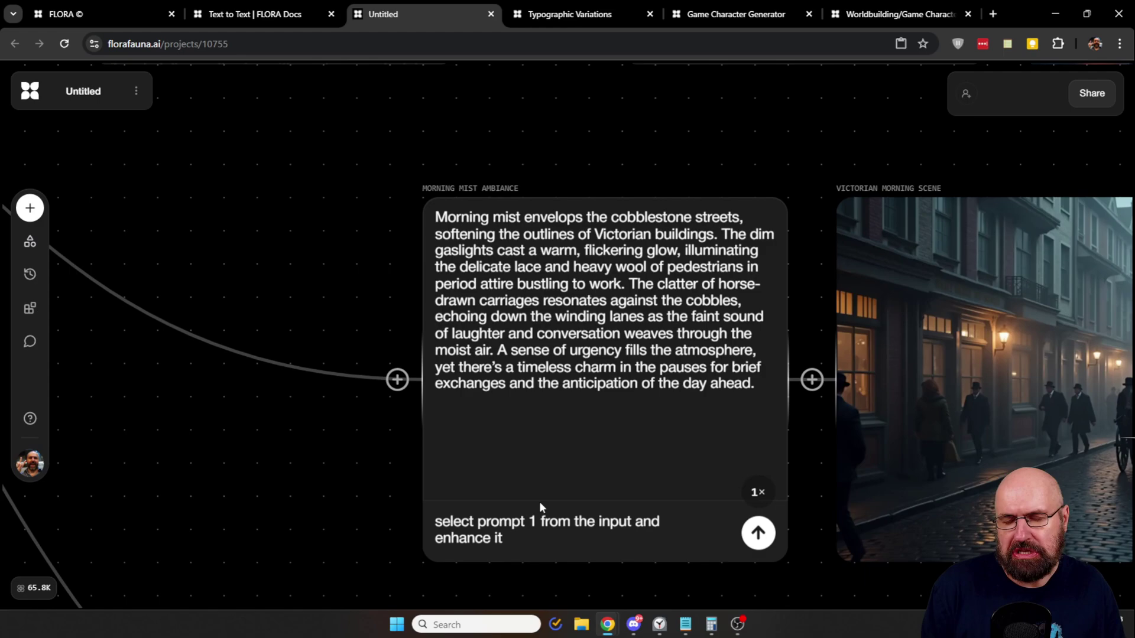
scroll(552, 494, "down", 5)
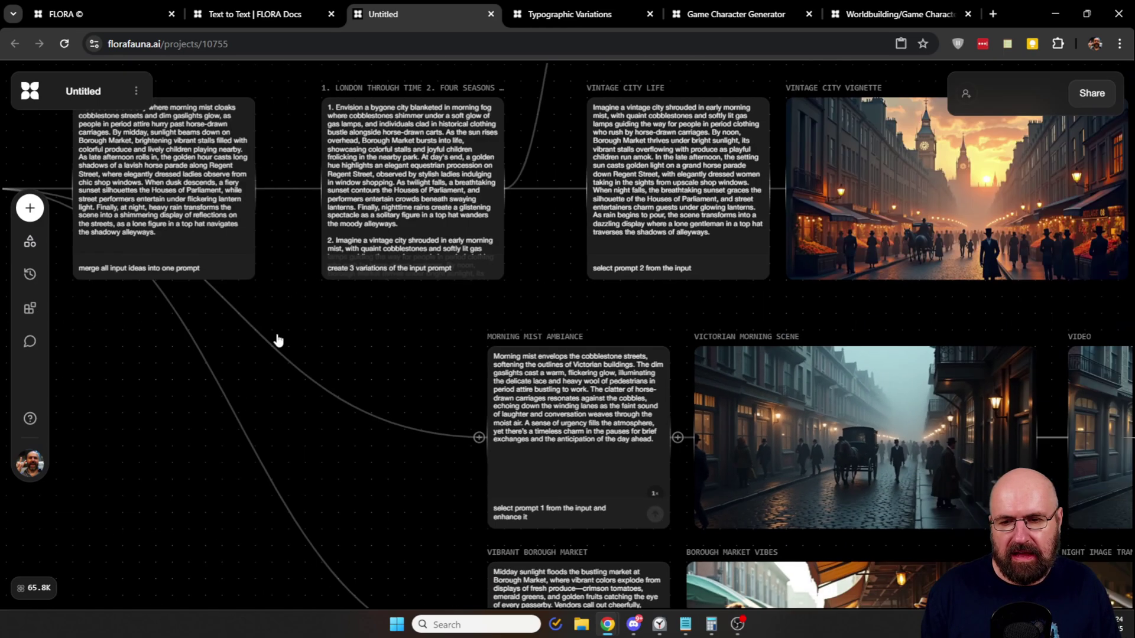
left_click_drag(279, 337, 633, 410)
scroll(633, 411, "left", 5)
scroll(411, 248, "up", 5)
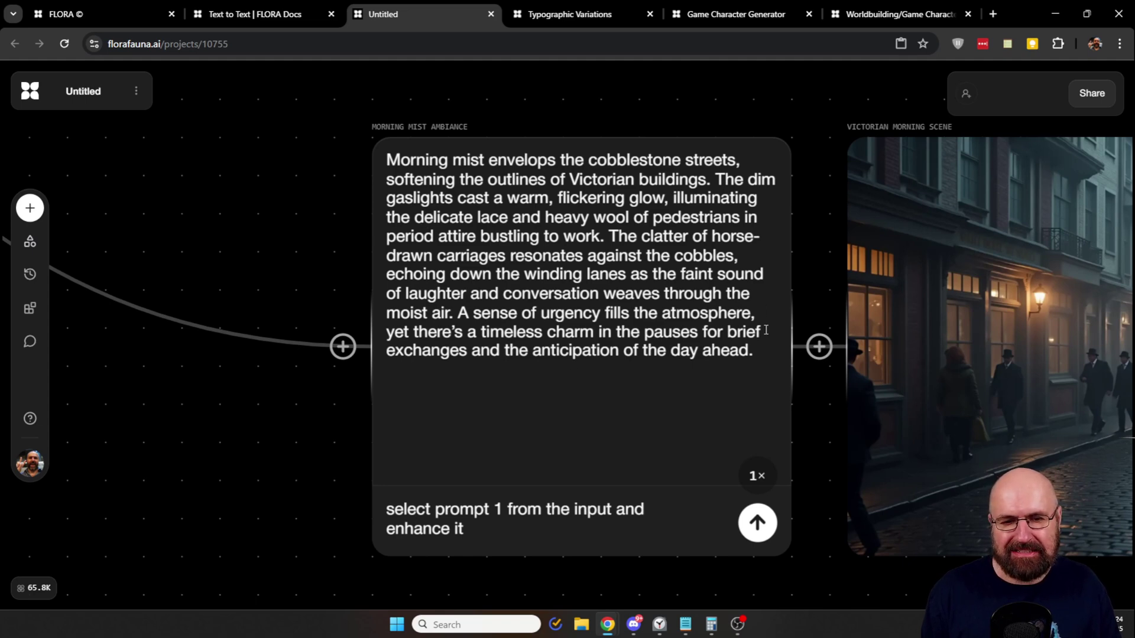
left_click_drag(785, 114, 174, 107)
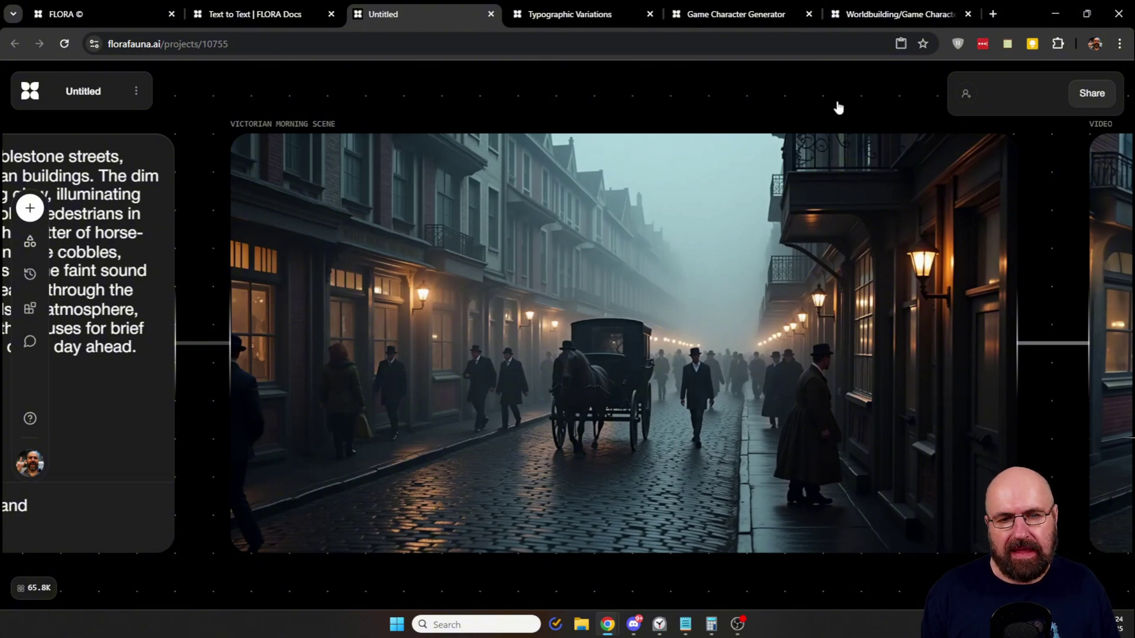
left_click_drag(869, 107, 20, 109)
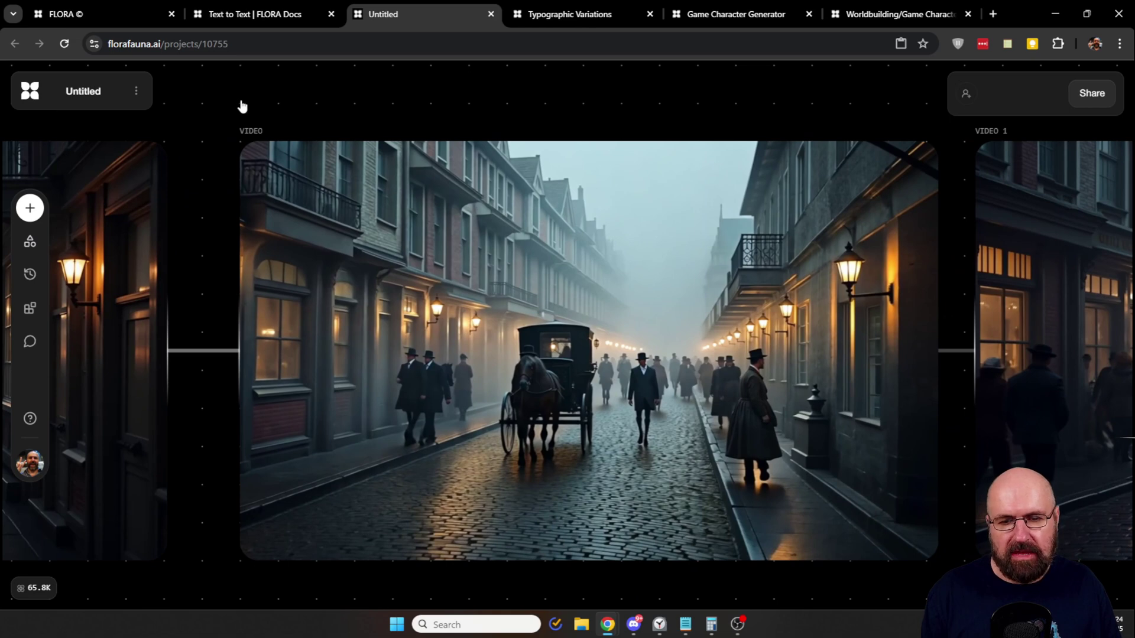
mouse_move(296, 214)
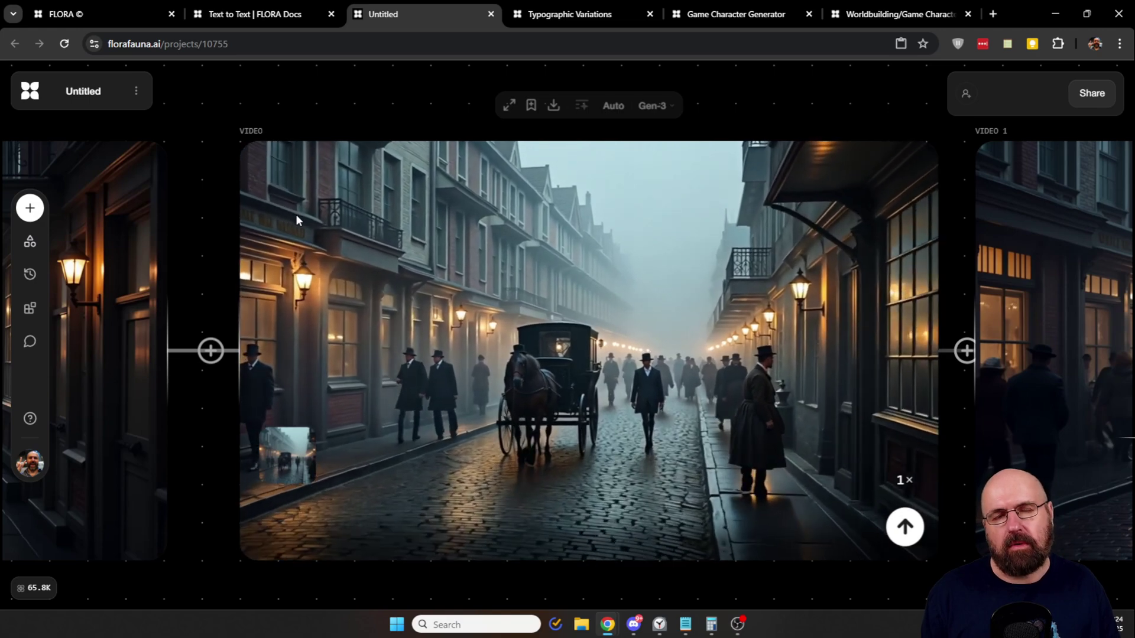
left_click_drag(782, 96, 350, 109)
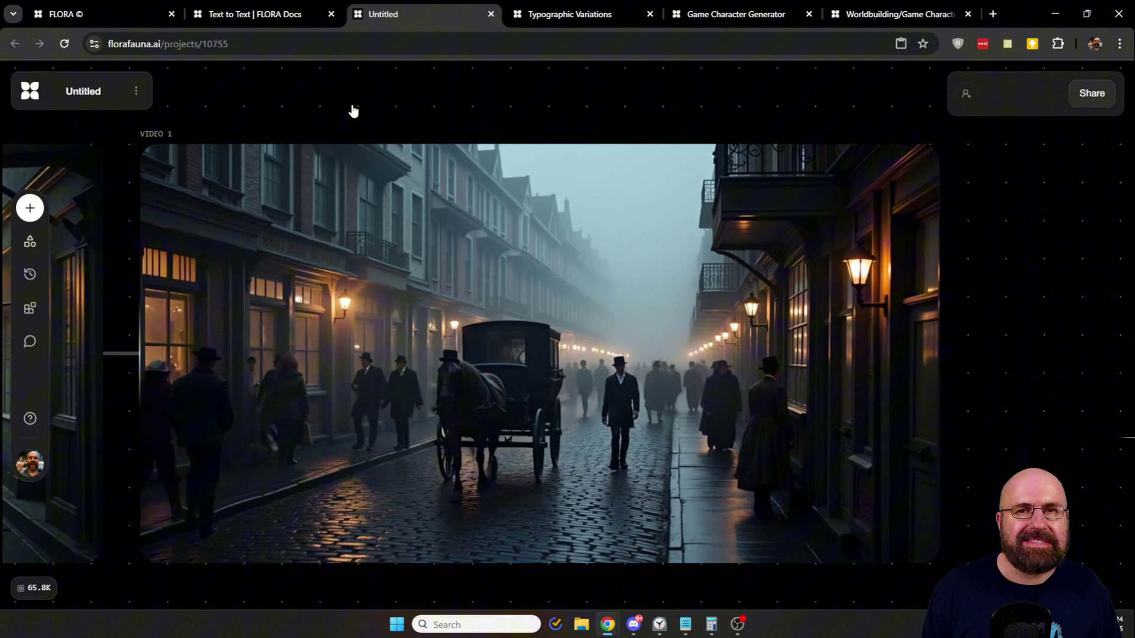
left_click(332, 237)
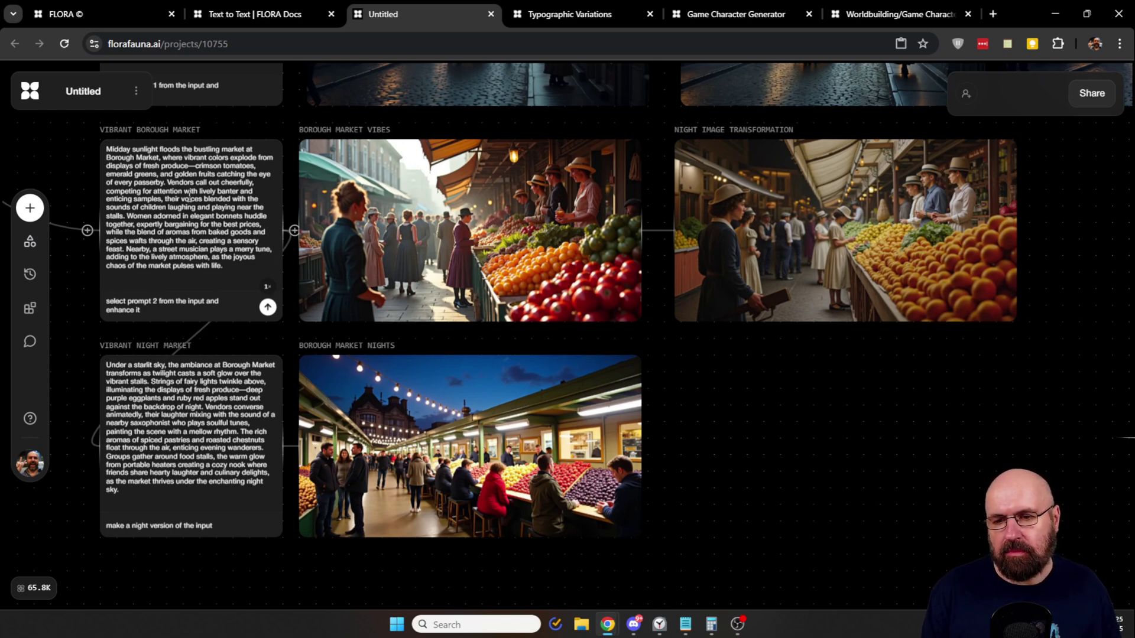
double_click(470, 230)
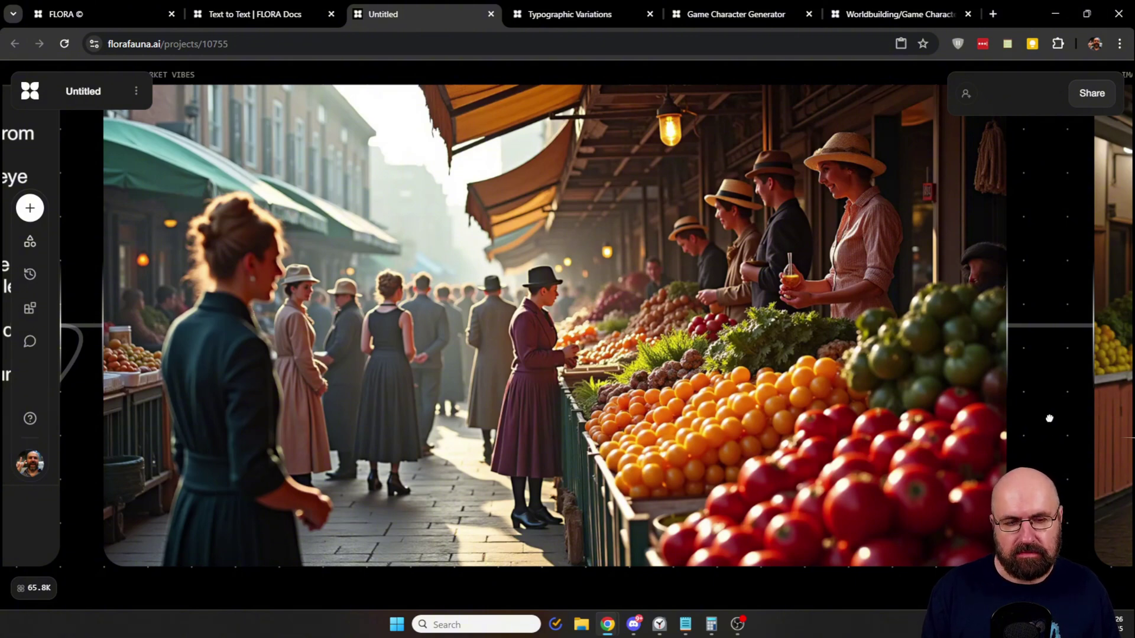
left_click_drag(1051, 425, 257, 460)
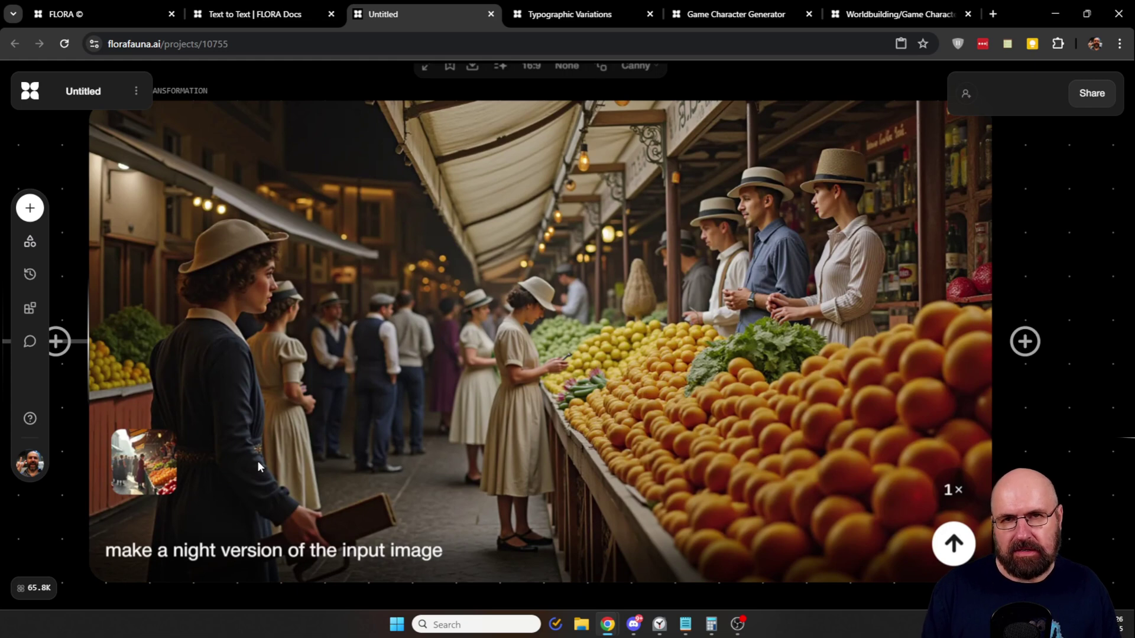
mouse_move(168, 472)
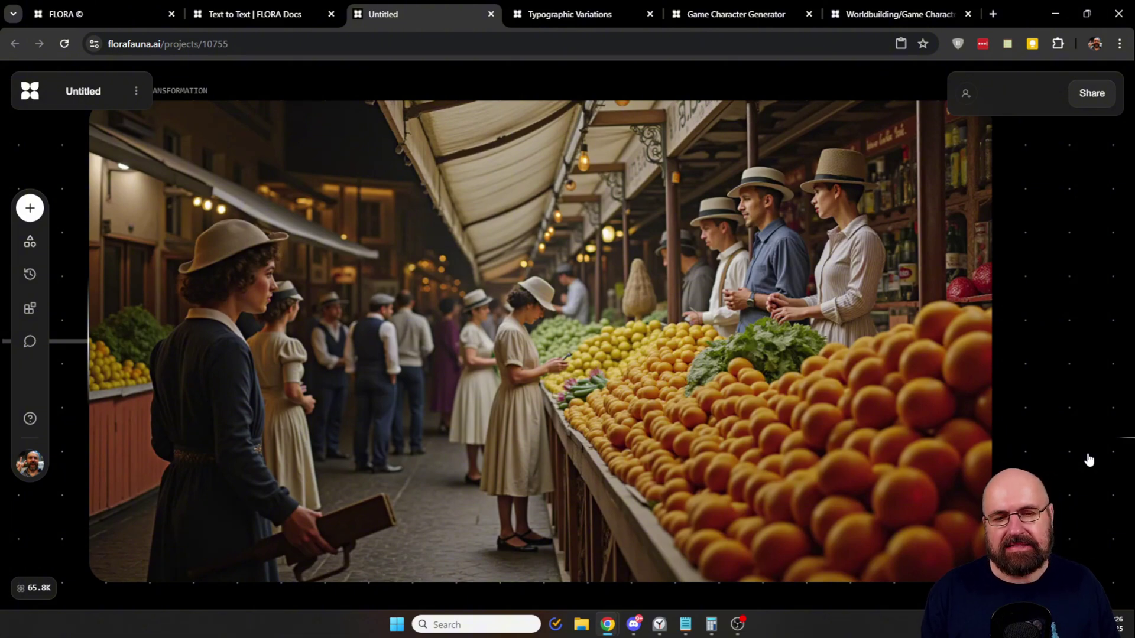
scroll(1084, 455, "down", 3)
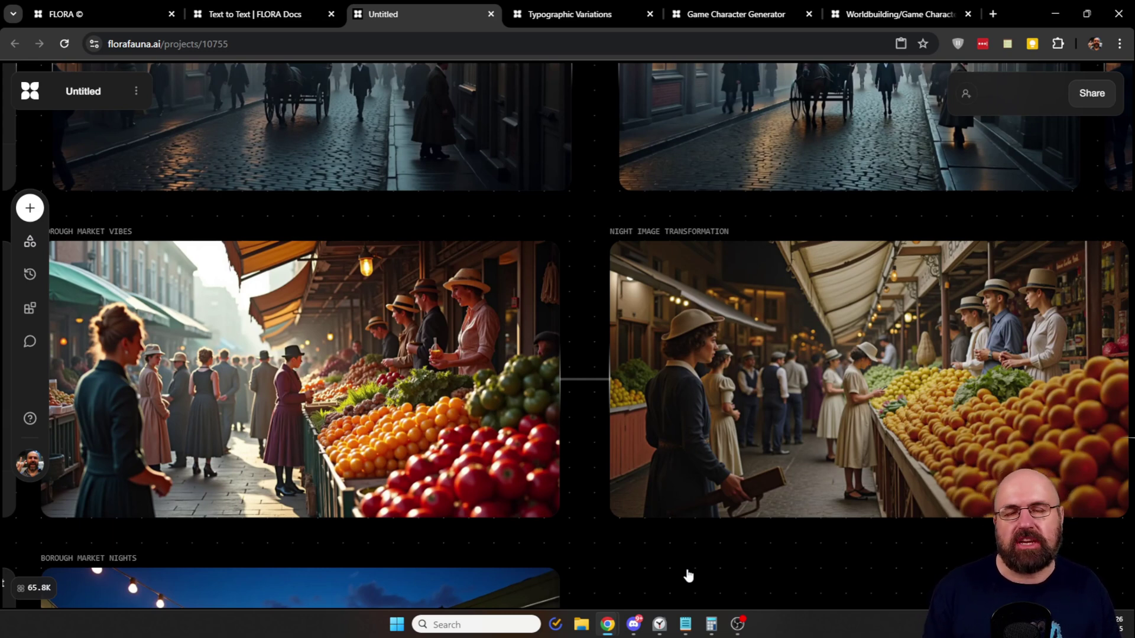
scroll(532, 561, "down", 5)
scroll(532, 562, "left", 6)
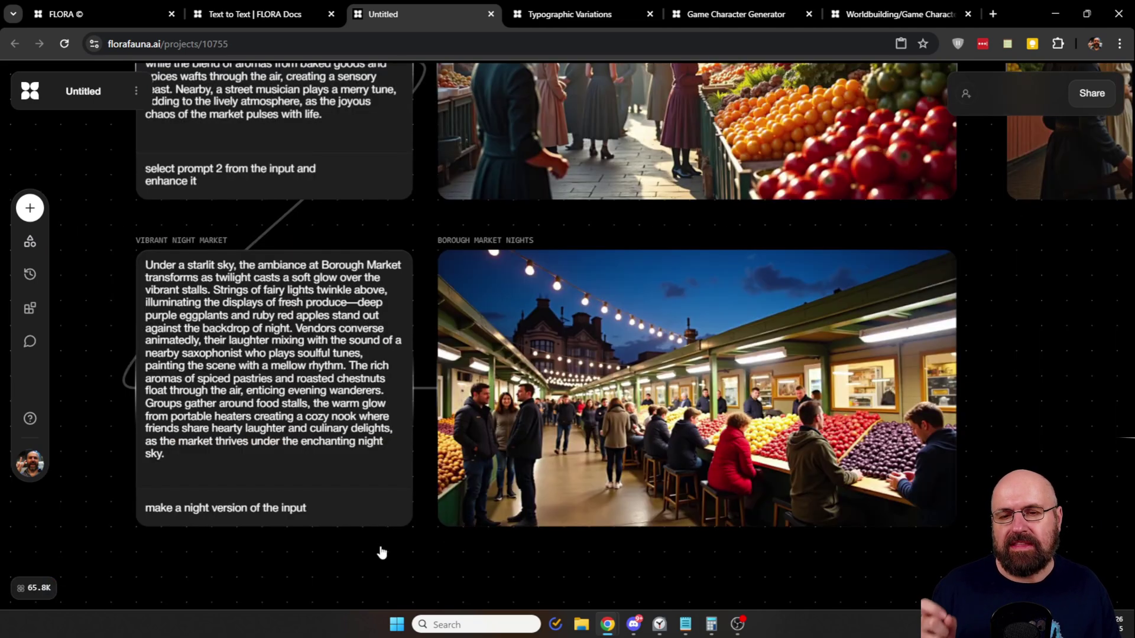
mouse_move(303, 124)
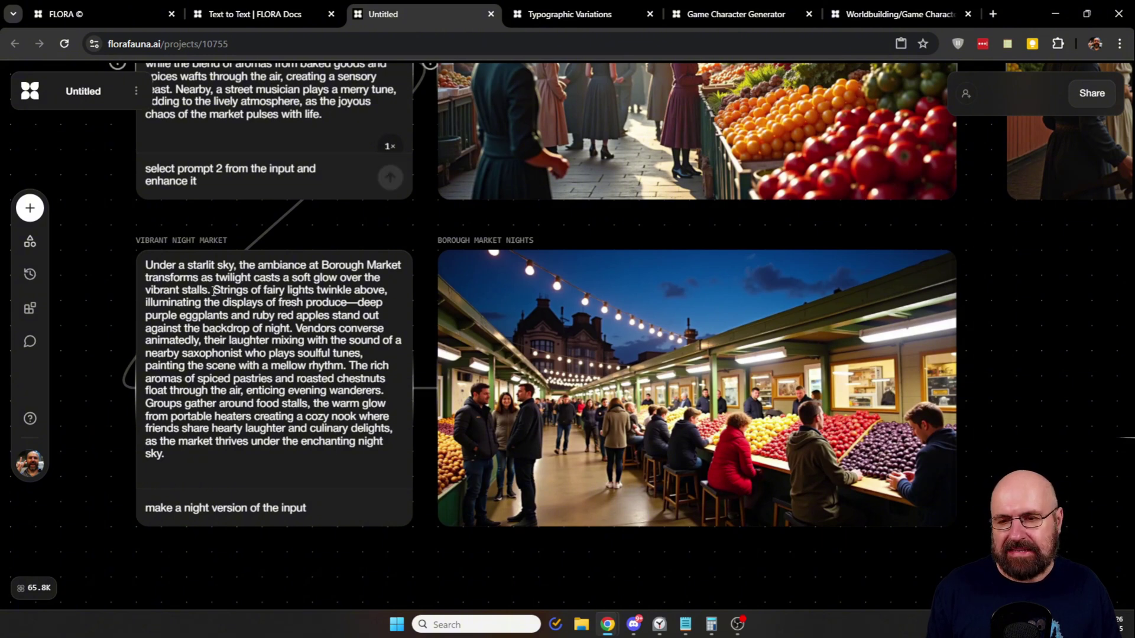
mouse_move(211, 362)
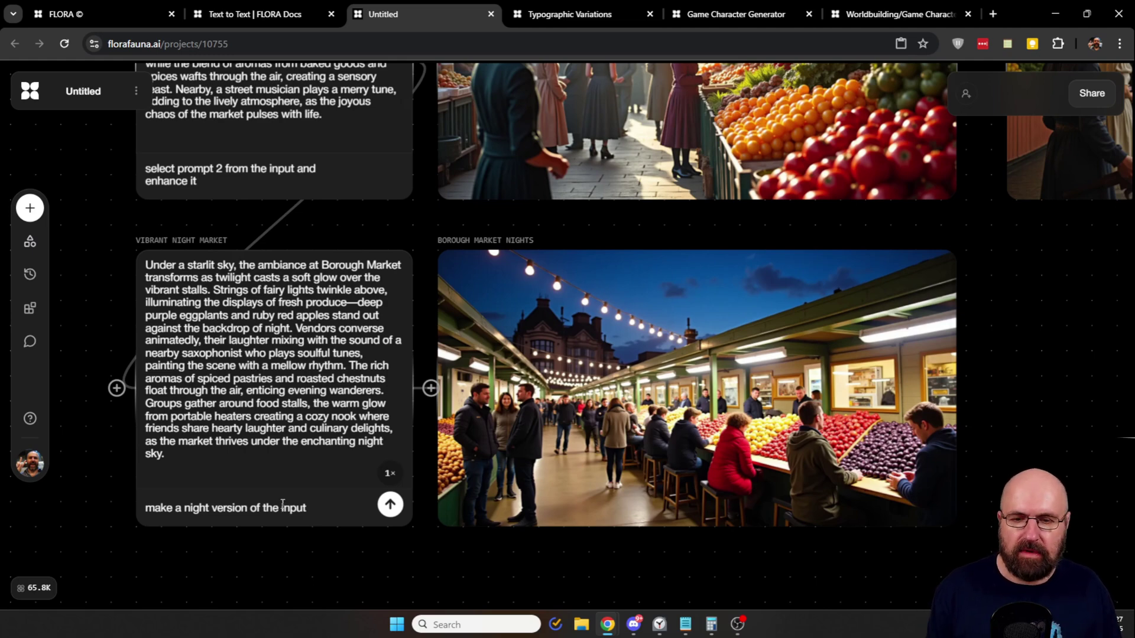
scroll(886, 470, "up", 5)
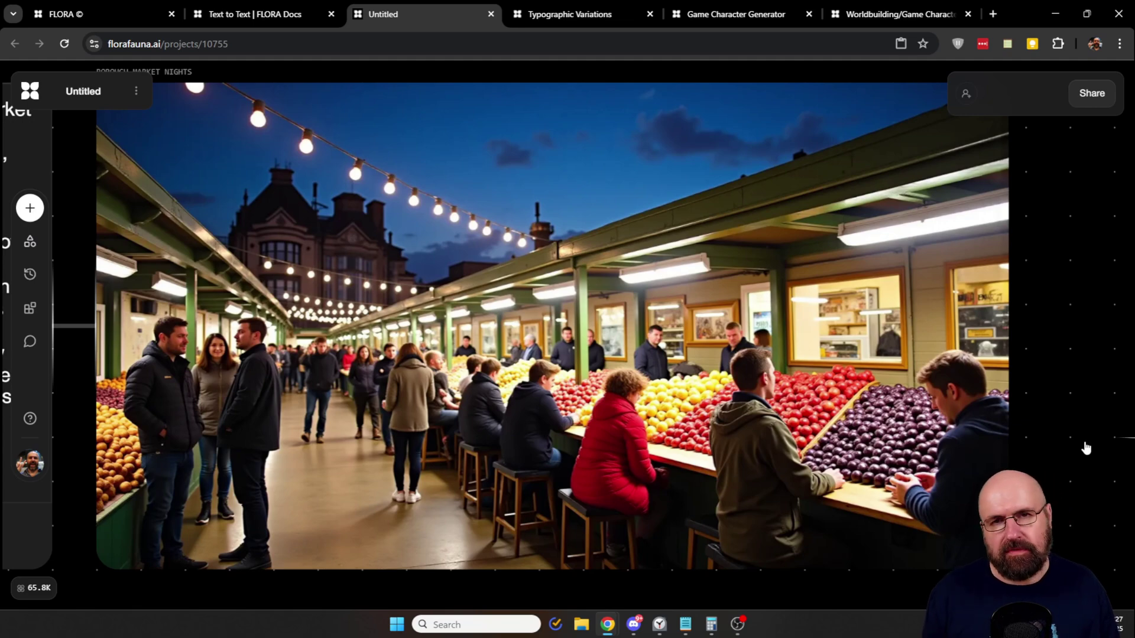
Step: Generate 4 night-market variations of the Borough Market Vibes image and view the whole graph
scroll(878, 541, "down", 5)
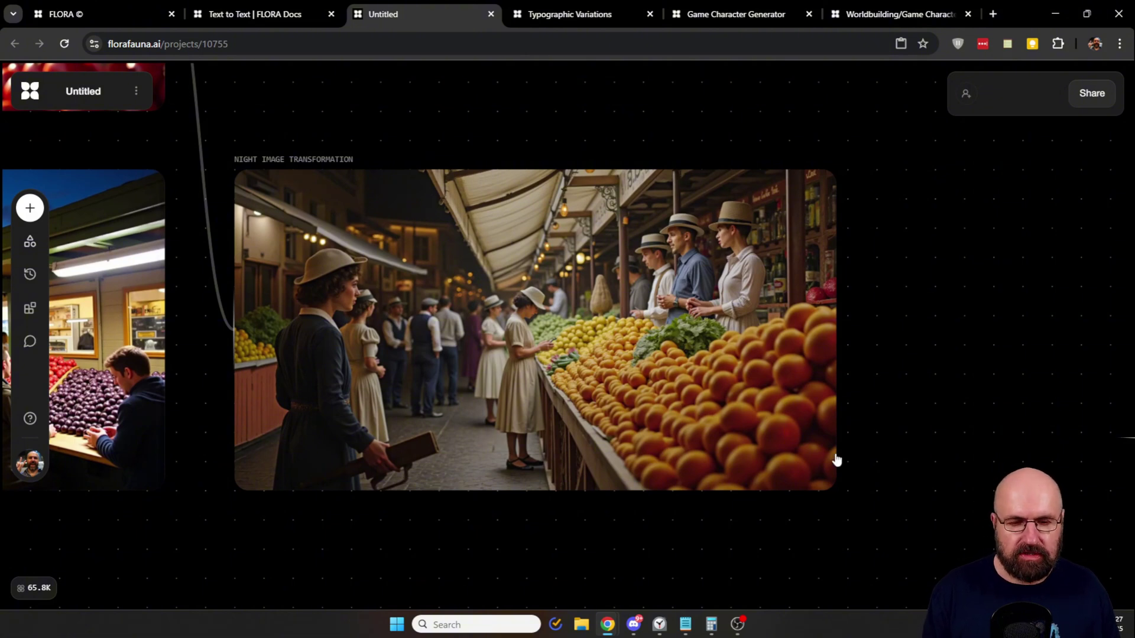
mouse_move(807, 443)
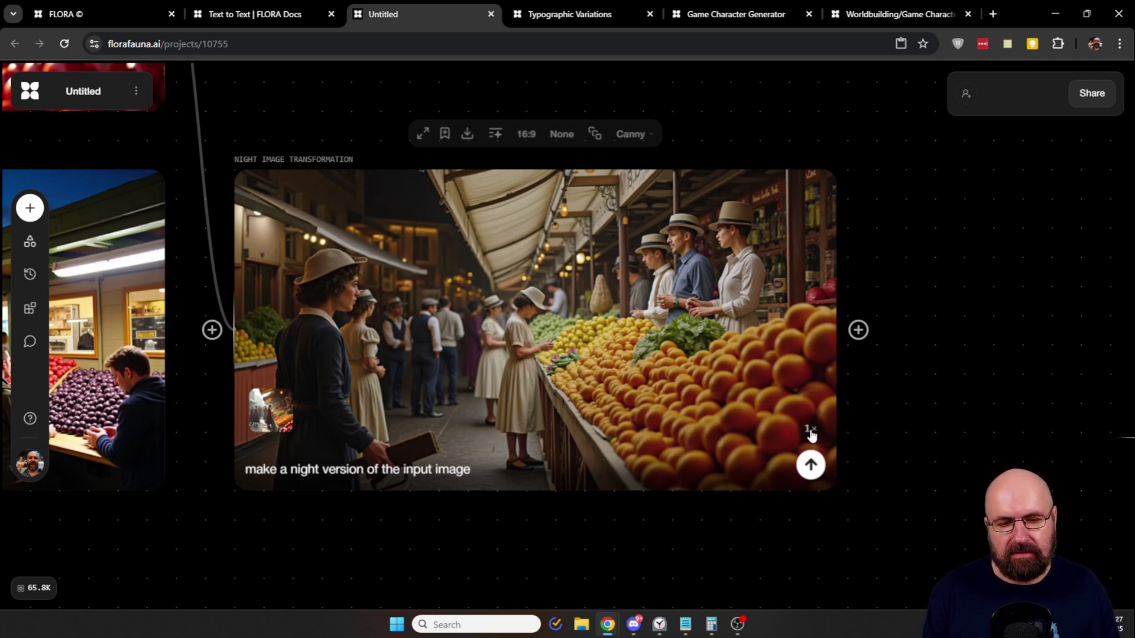
left_click(811, 431)
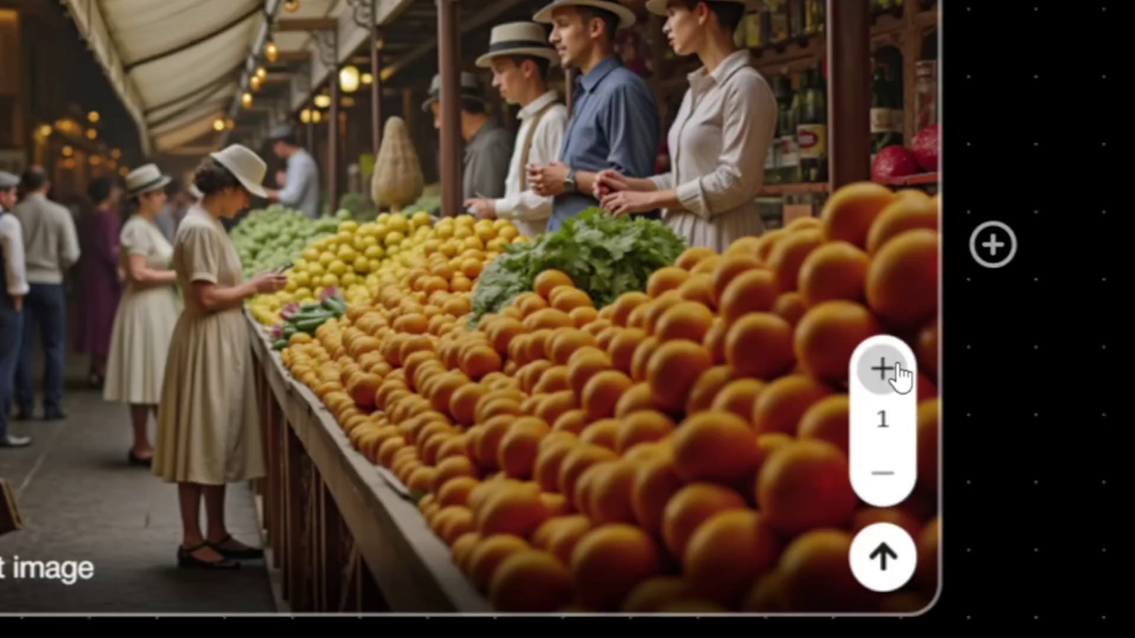
left_click(818, 386)
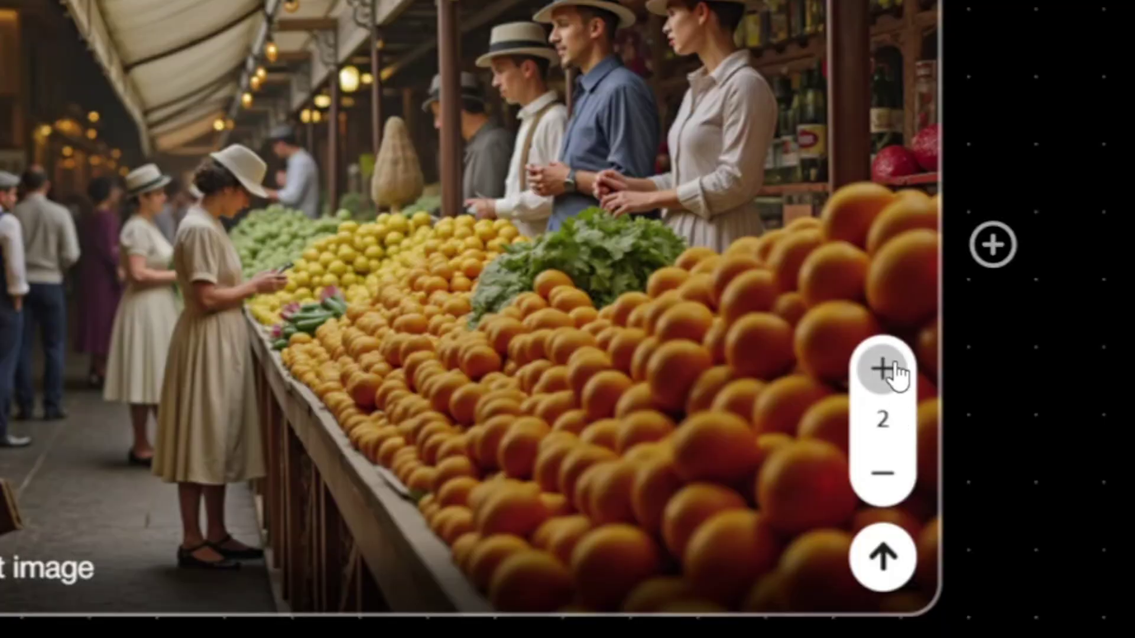
left_click(894, 370)
left_click(894, 370)
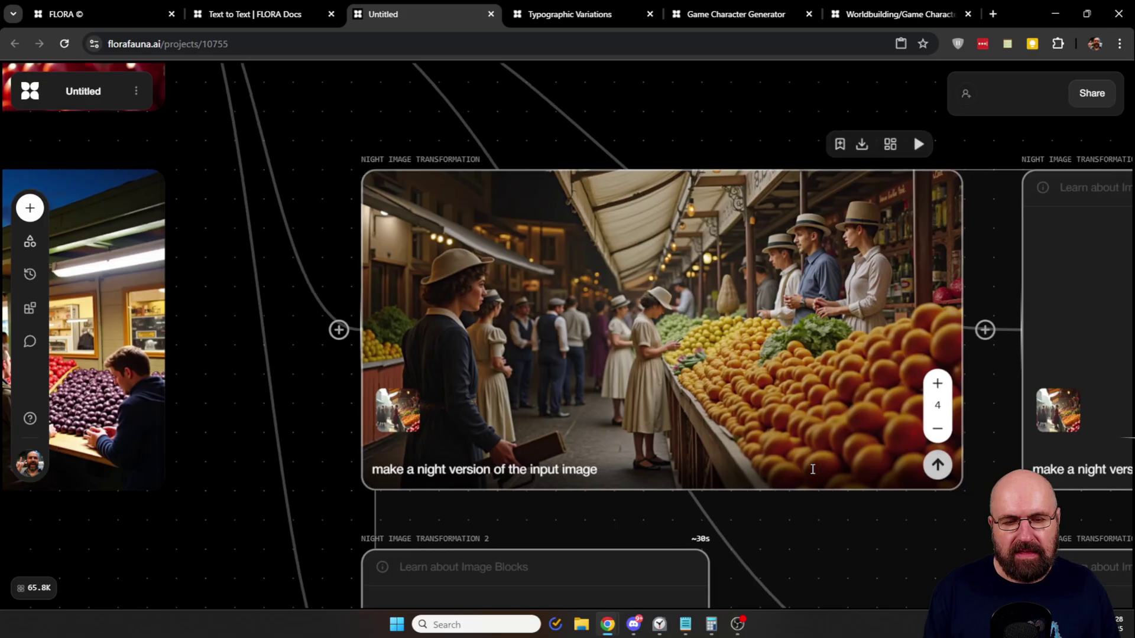
left_click(884, 571)
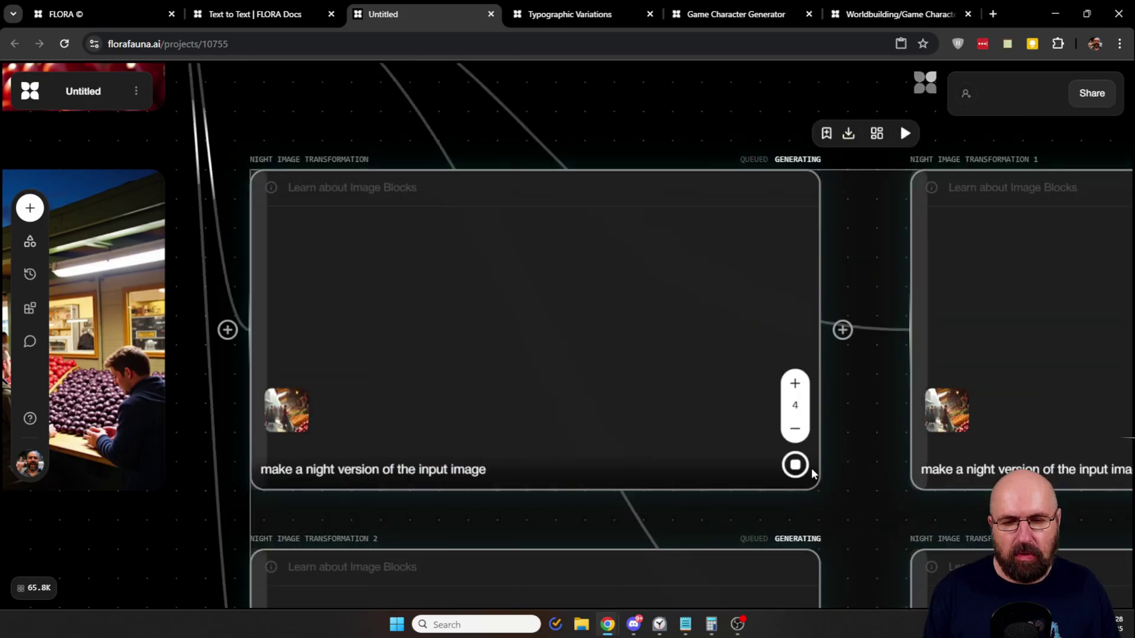
scroll(813, 473, "down", 5)
left_click_drag(520, 545, 411, 433)
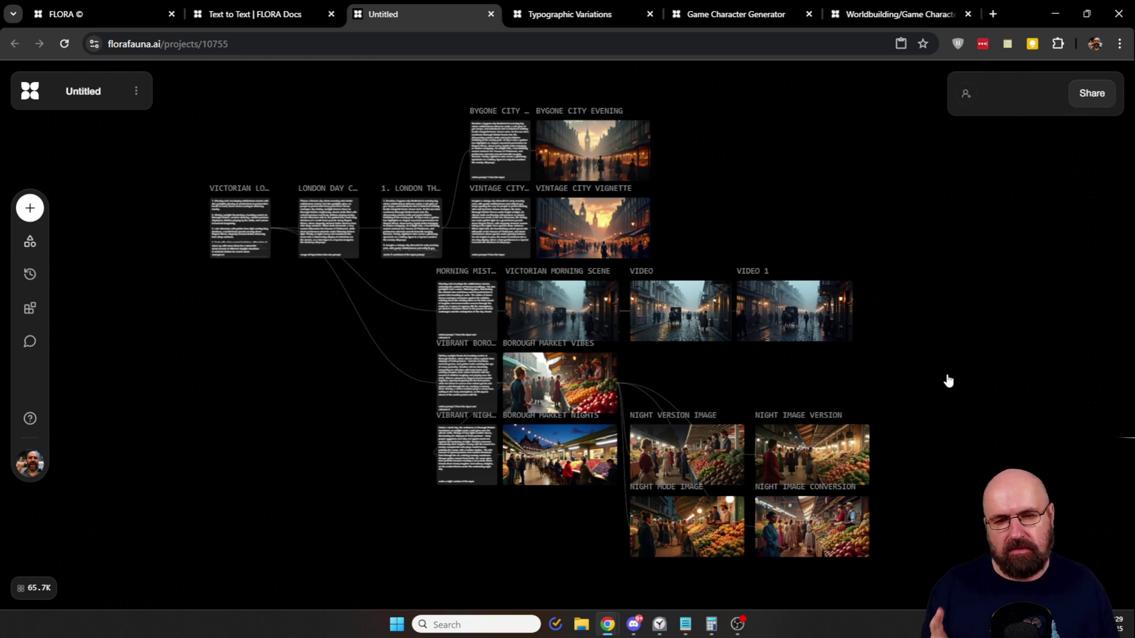
left_click_drag(909, 102, 321, 580)
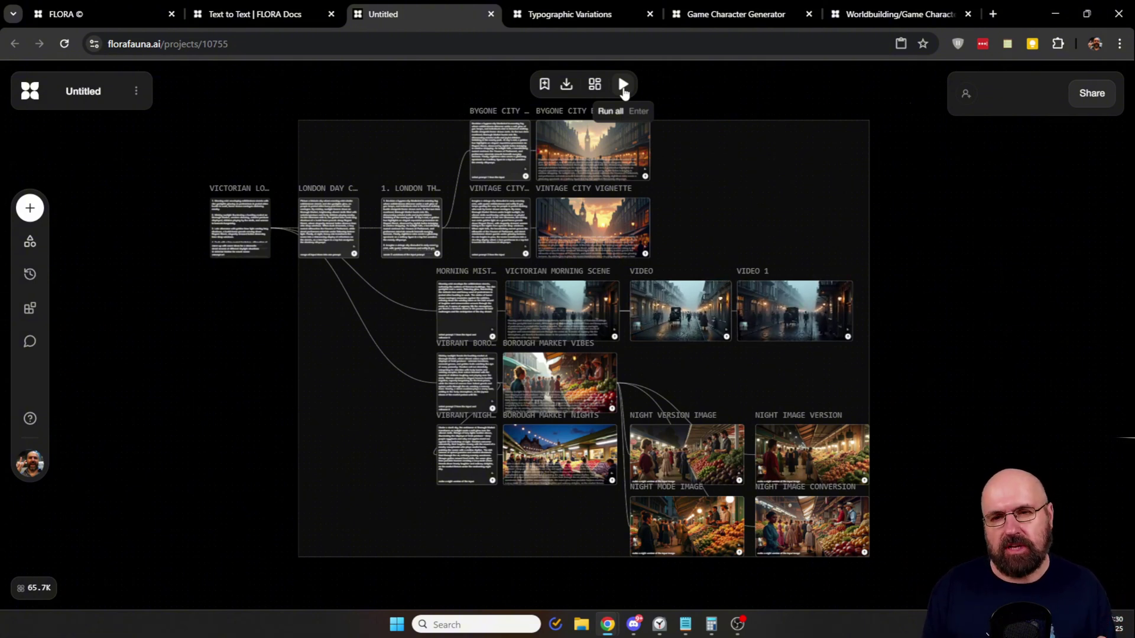
left_click(1032, 470)
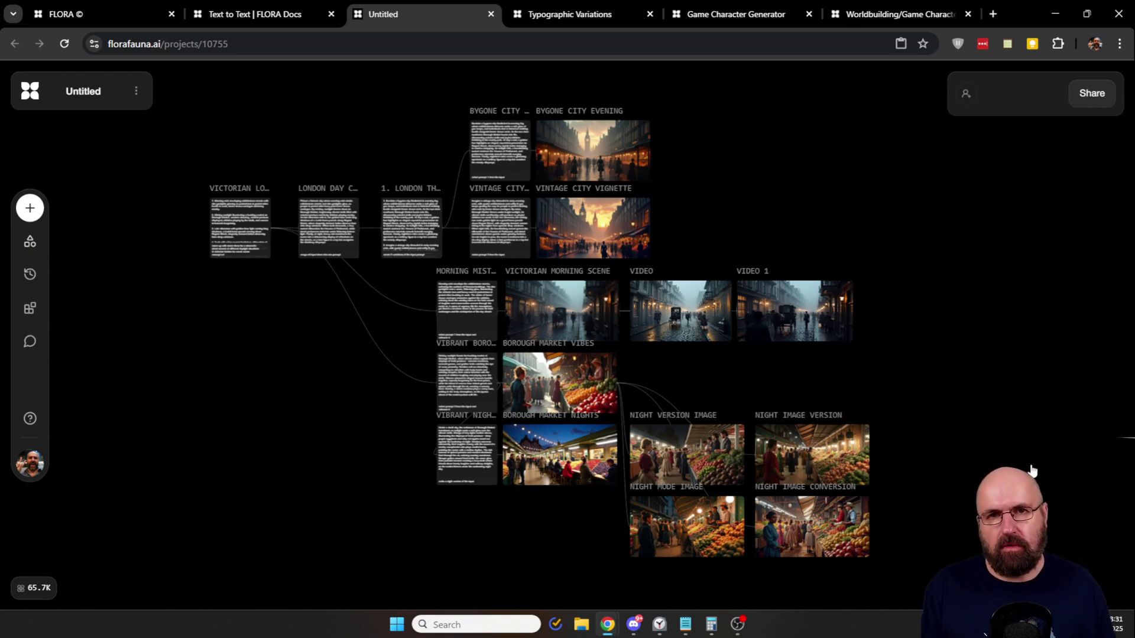
left_click(1085, 97)
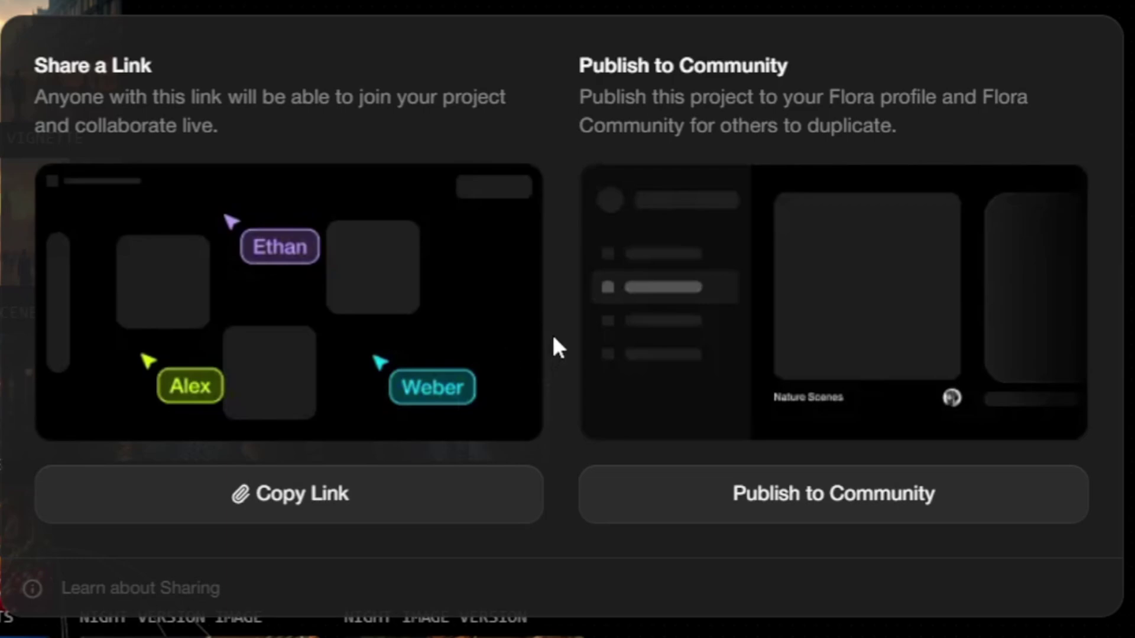
left_click(298, 358)
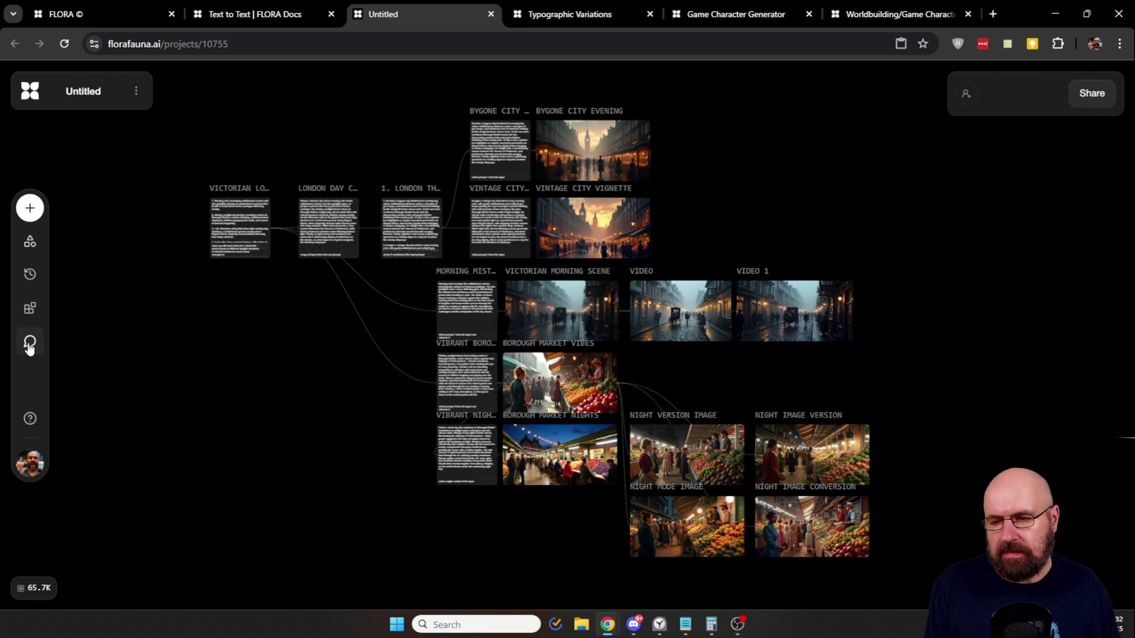
Step: Post 'very nice! but make it anime' beside Bygone City Evening, then resolve it
left_click(30, 343)
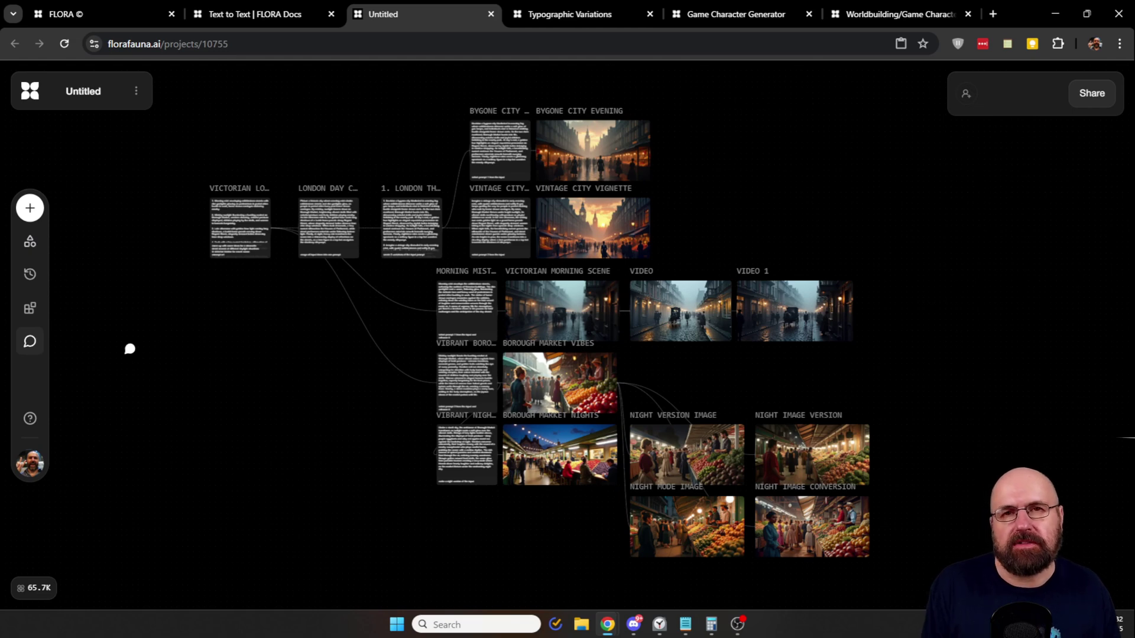
left_click(662, 152)
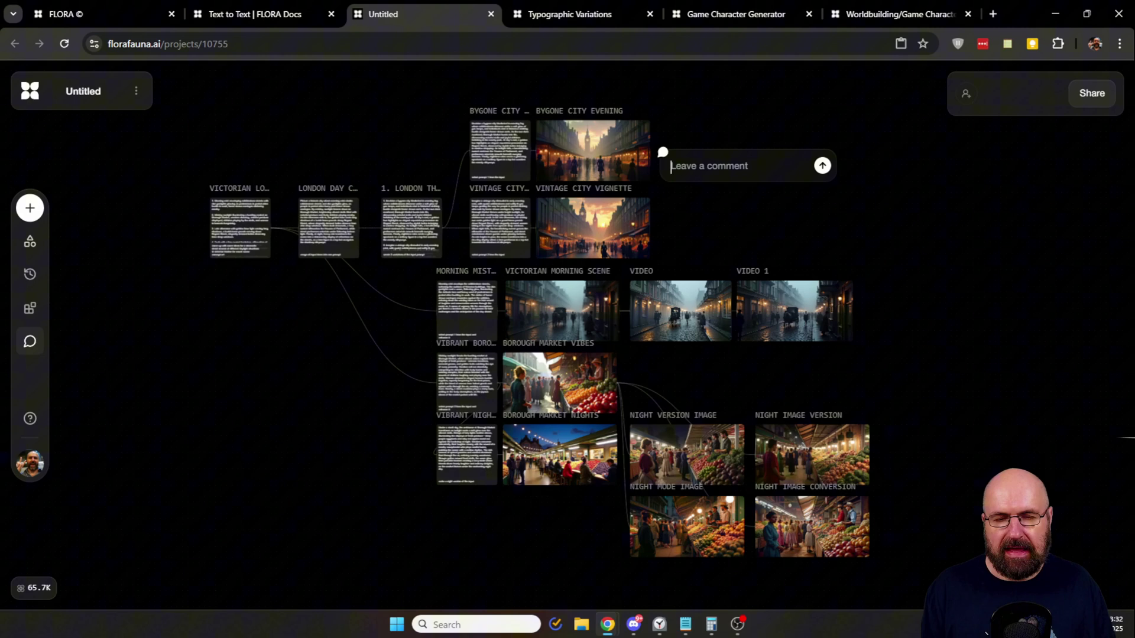
type("very nice! but make it anime")
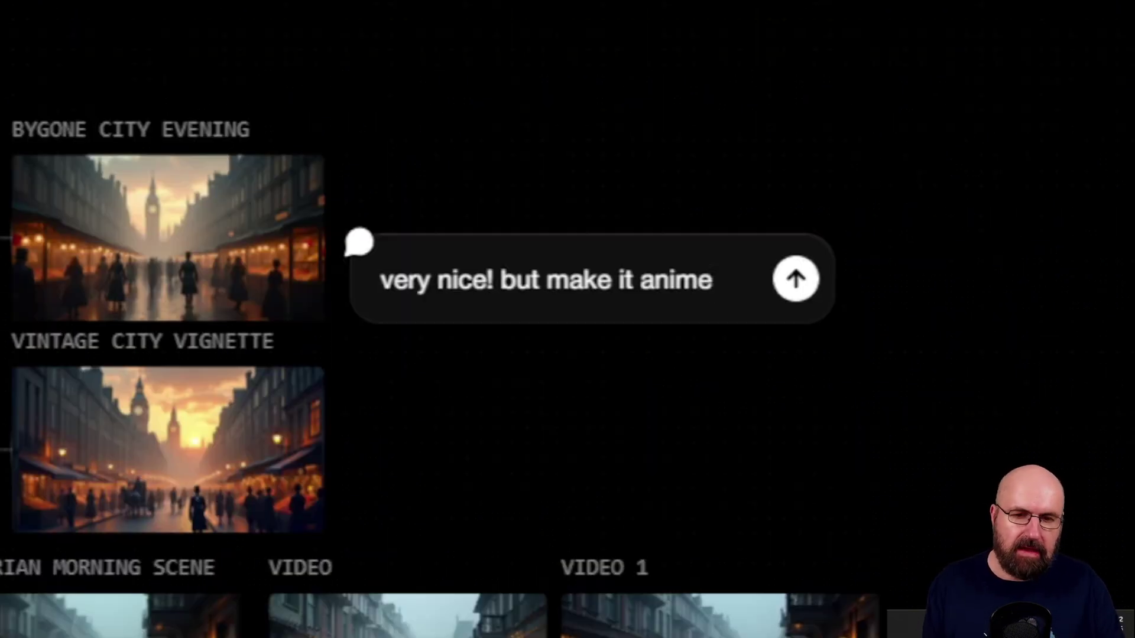
key("Return")
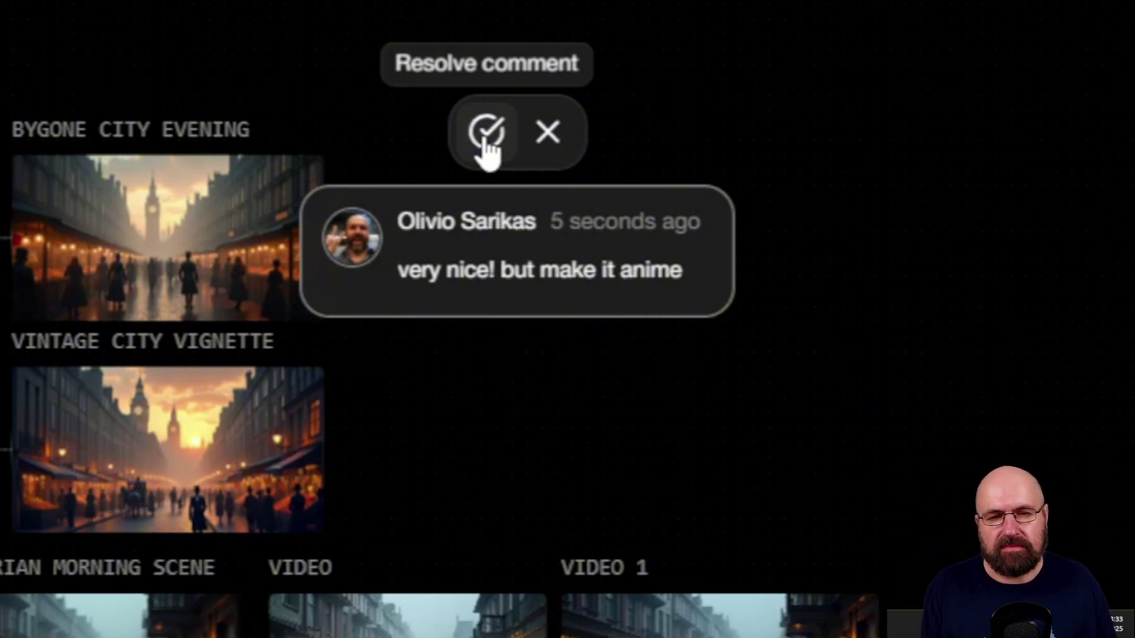
left_click(484, 142)
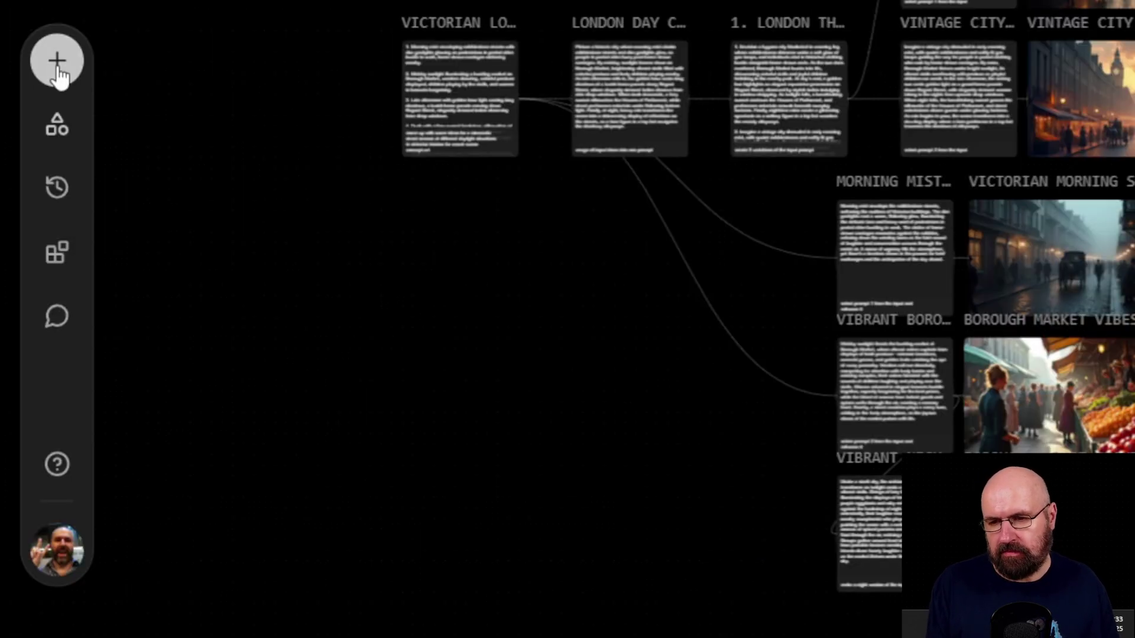
left_click(57, 64)
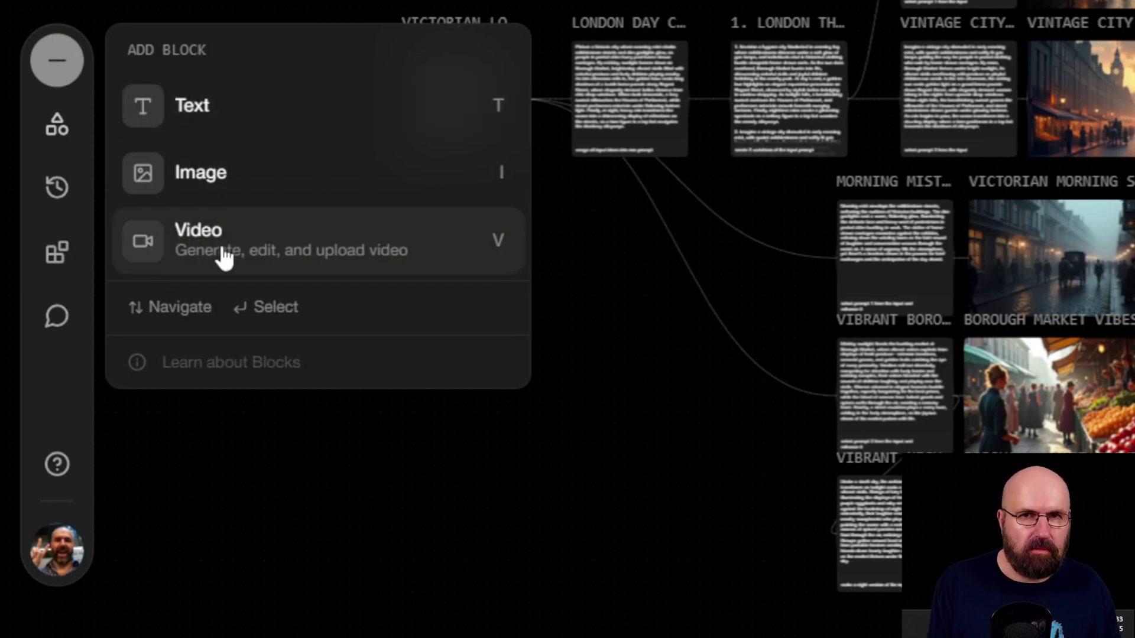
key("Escape")
left_click(57, 125)
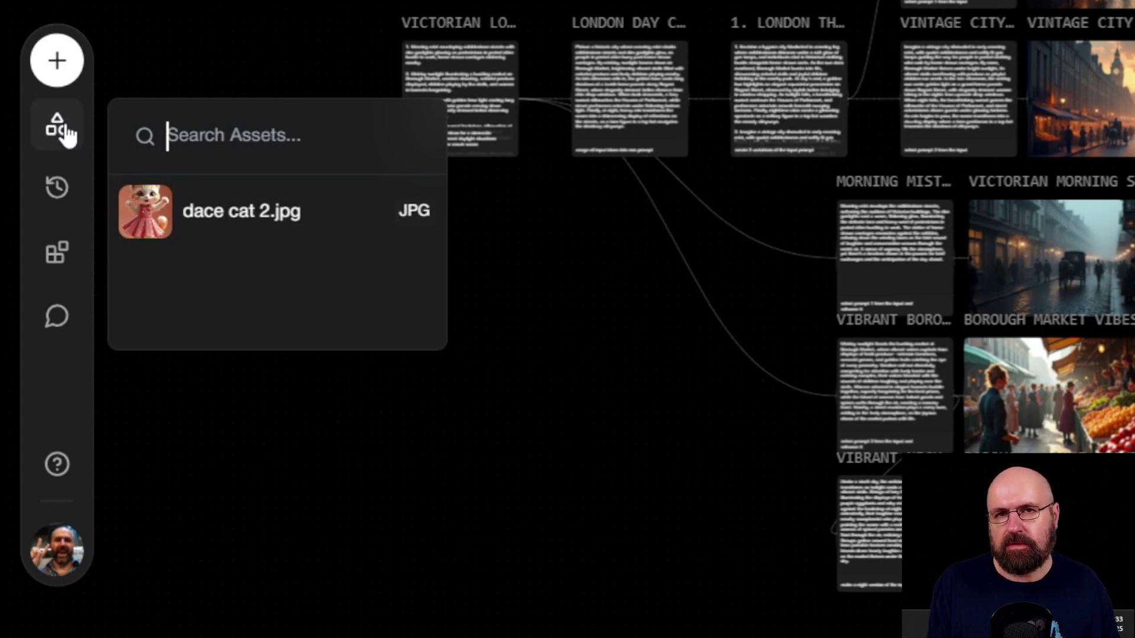
left_click(55, 200)
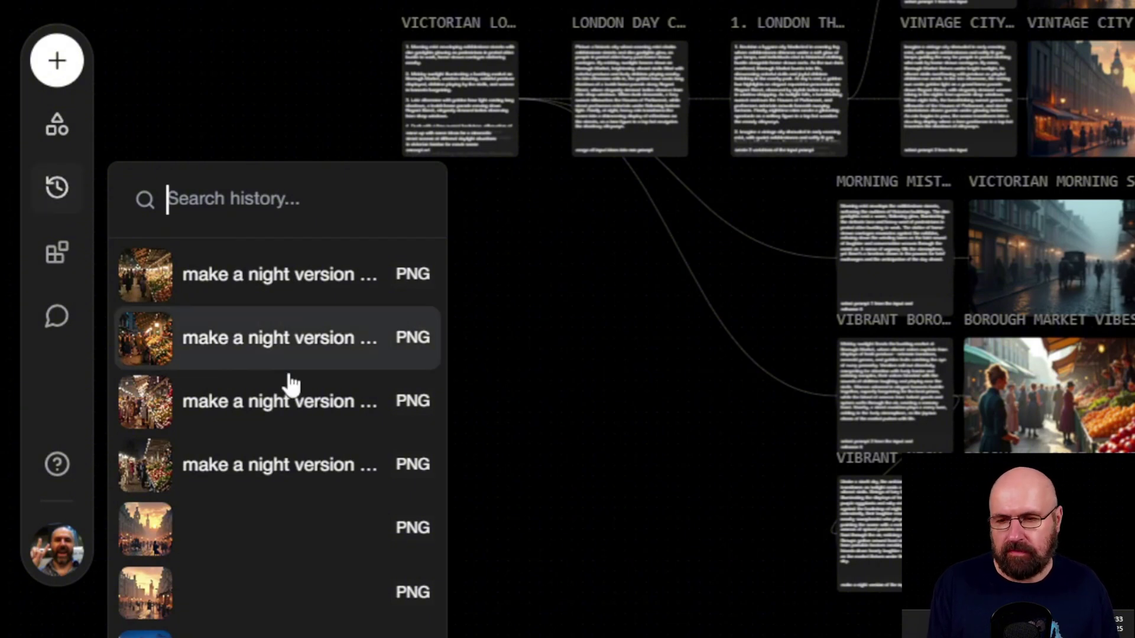
scroll(287, 385, "down", 10)
scroll(291, 374, "down", 1)
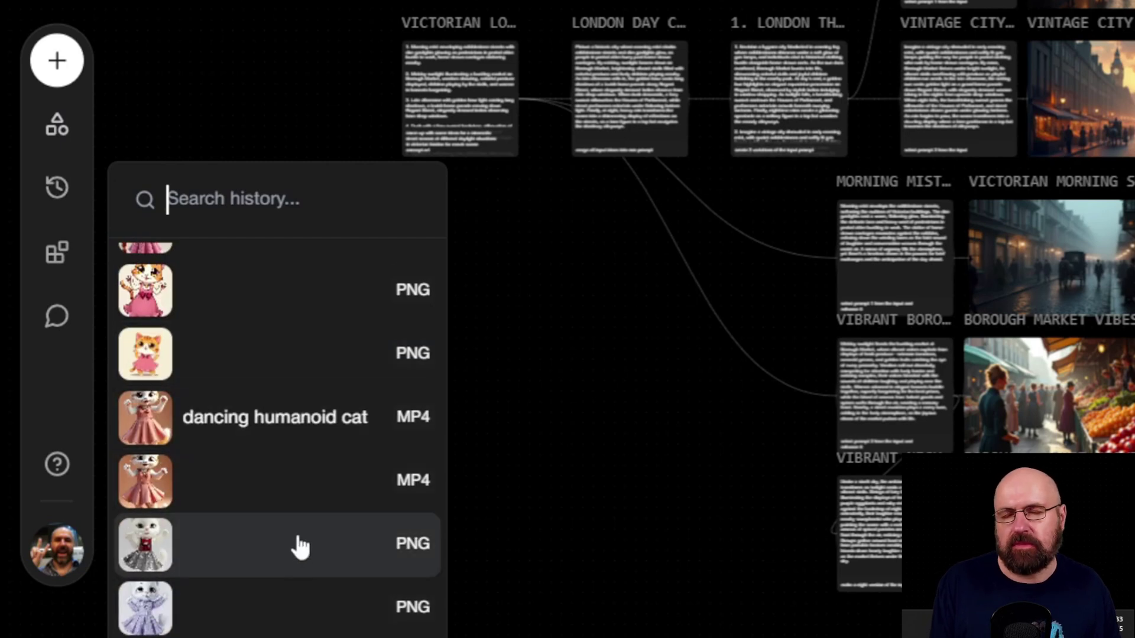
left_click(58, 254)
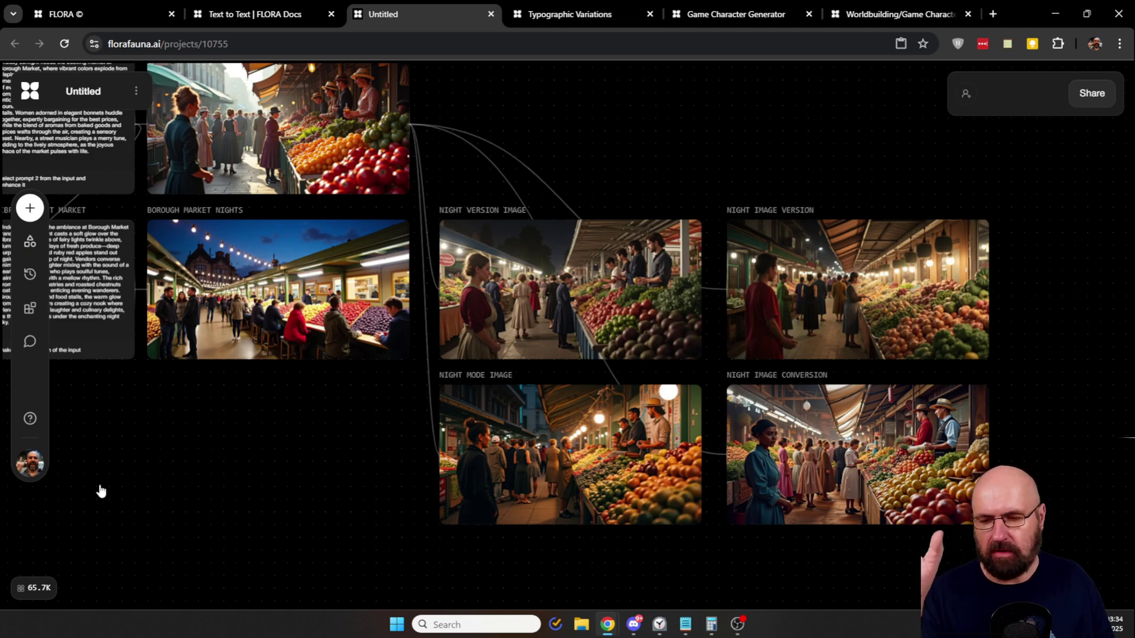
Step: Show the Credits & Billing balance in USD ($65.65), then close the dialog
left_click(30, 588)
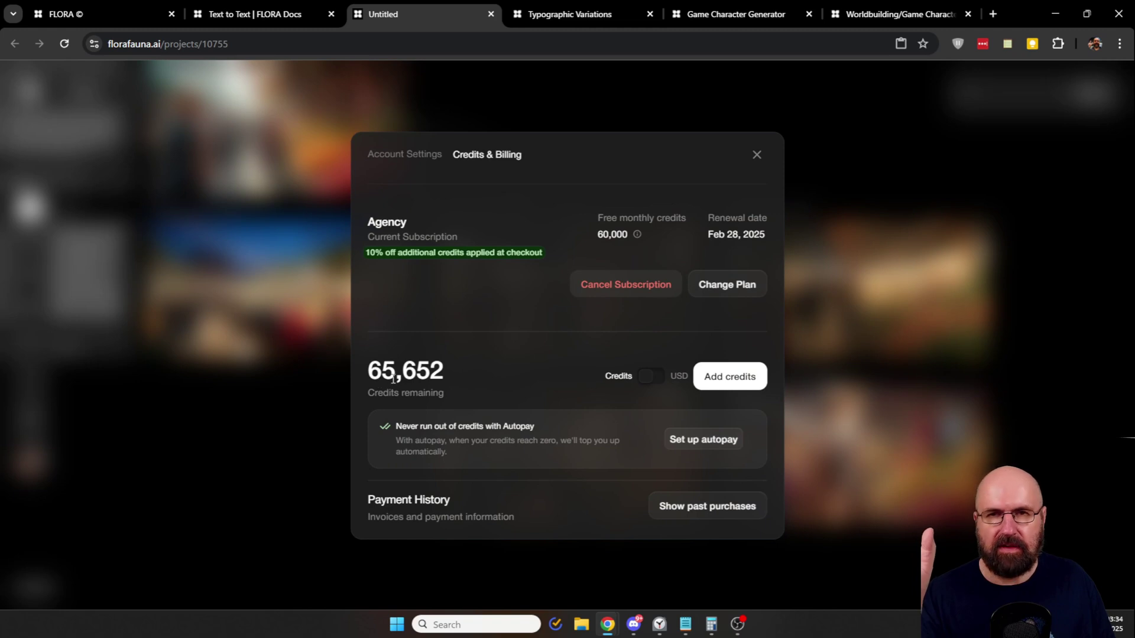
left_click(650, 381)
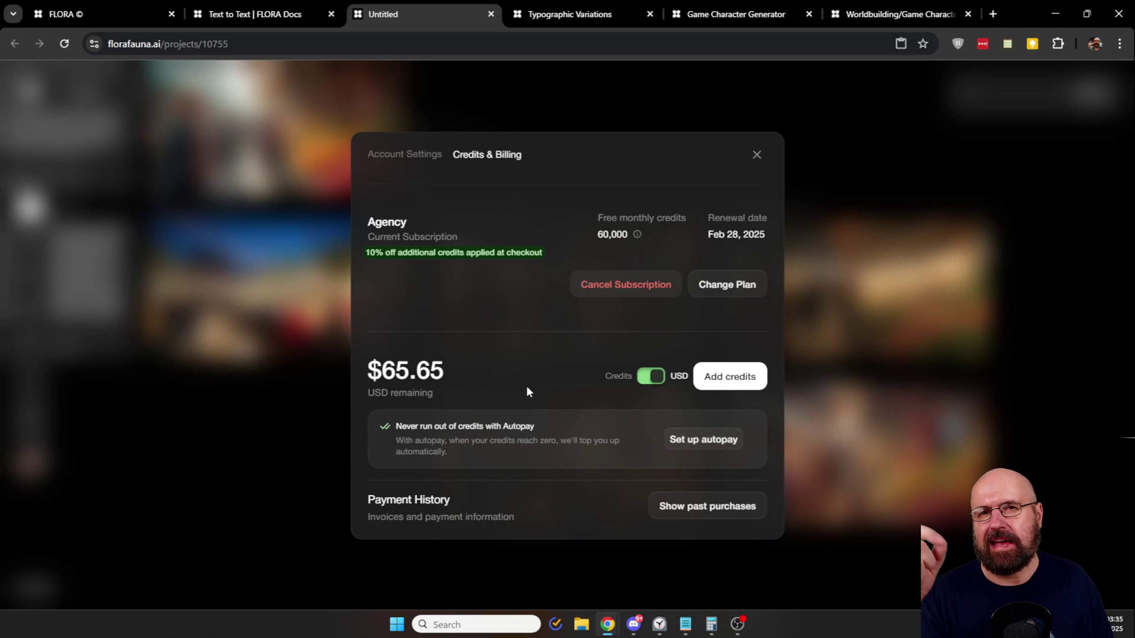
left_click(258, 365)
left_click(30, 243)
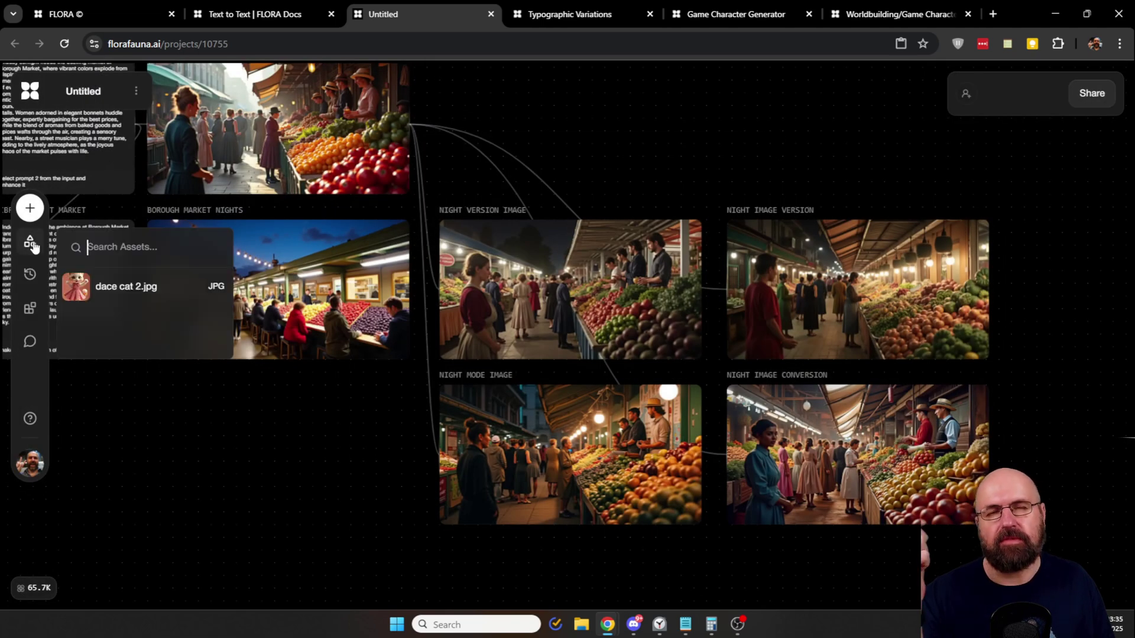